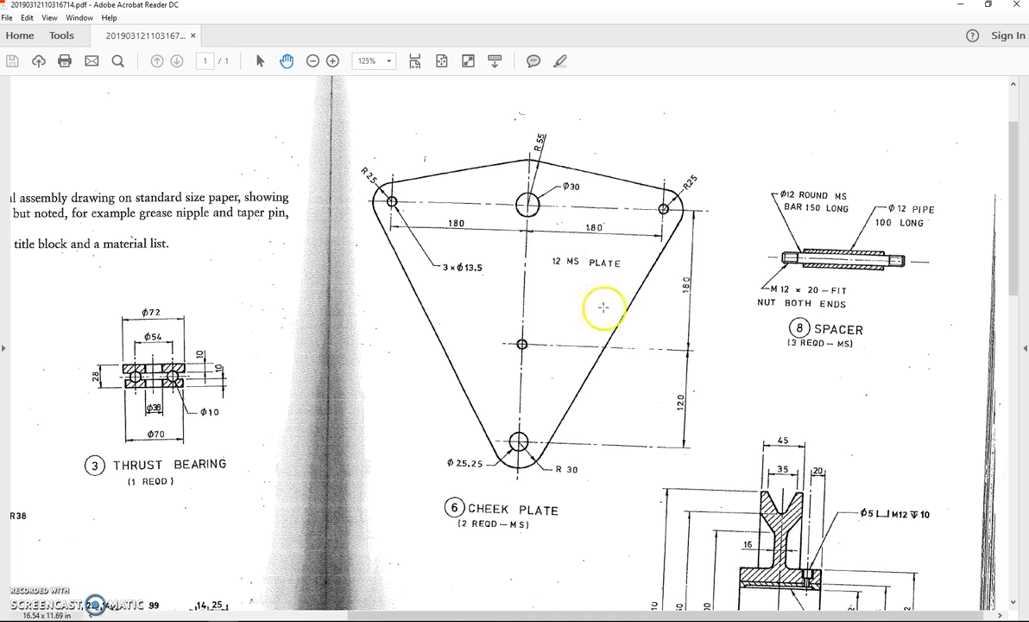
pyautogui.scroll(-3, 720, 374)
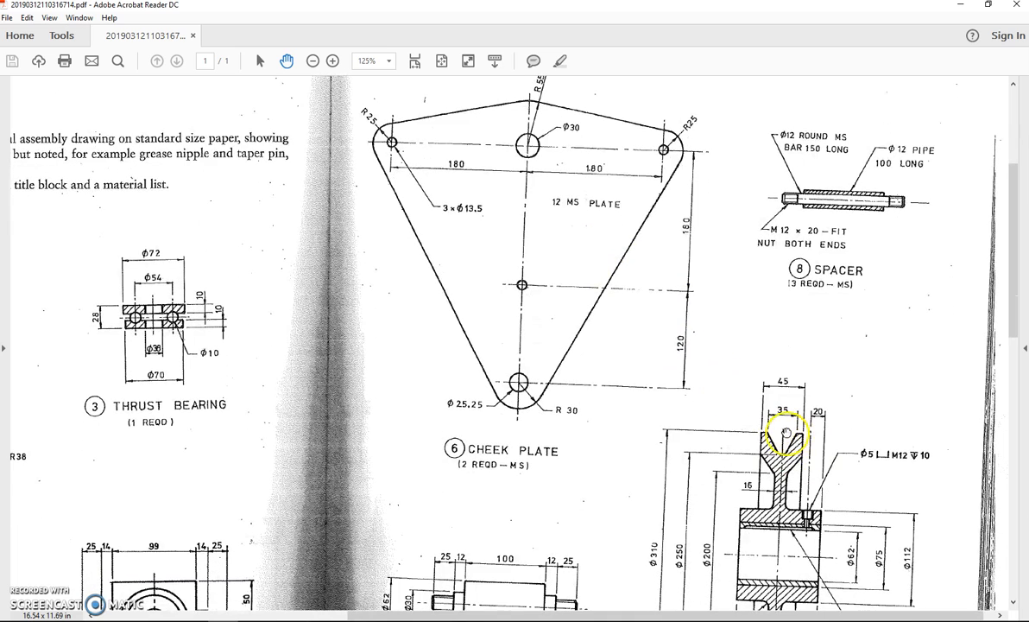
pyautogui.scroll(2, 781, 436)
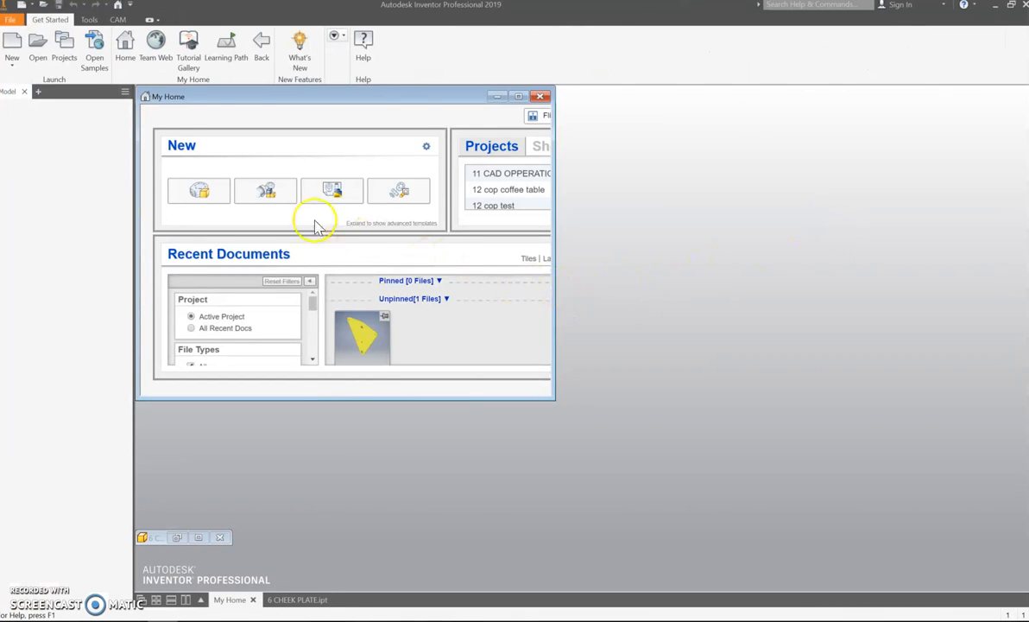
# - In Autodesk Inventor, create a new part from the metric Standard (mm).ipt template and maximize its window
pyautogui.click(13, 42)
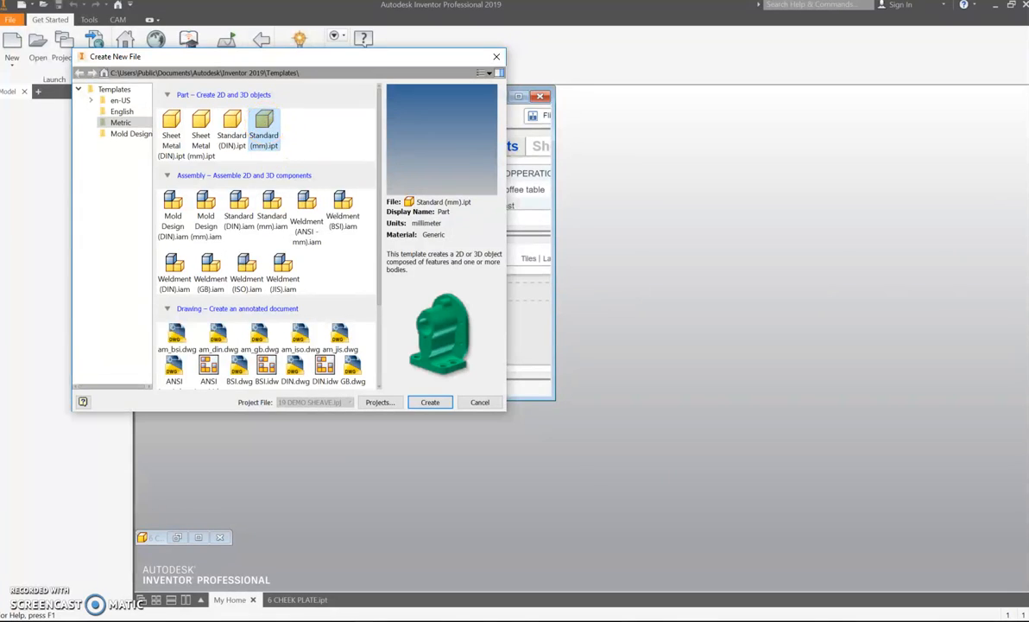
pyautogui.doubleClick(265, 128)
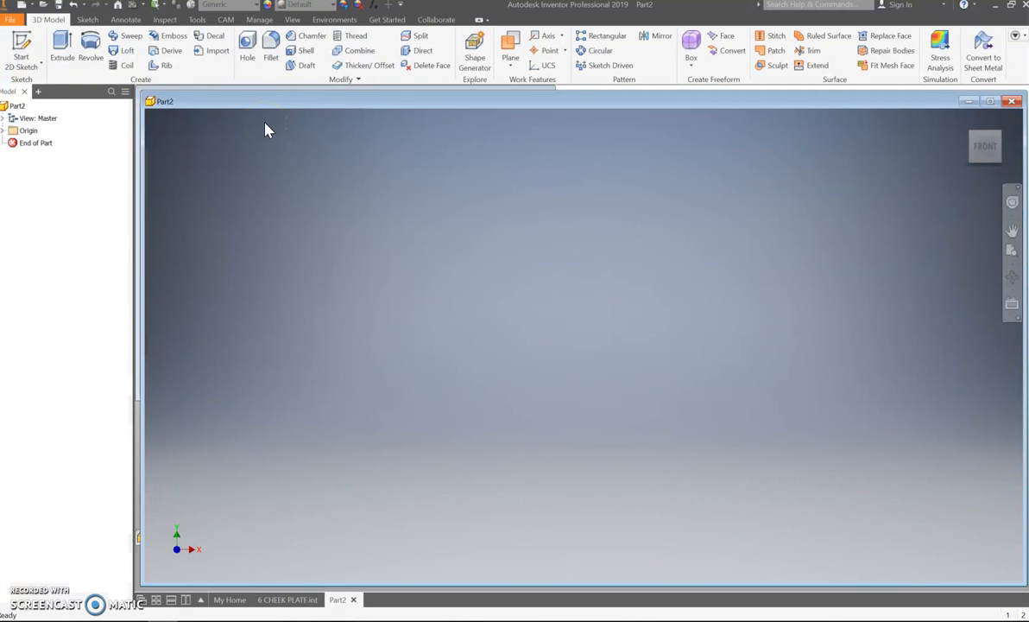
pyautogui.click(991, 102)
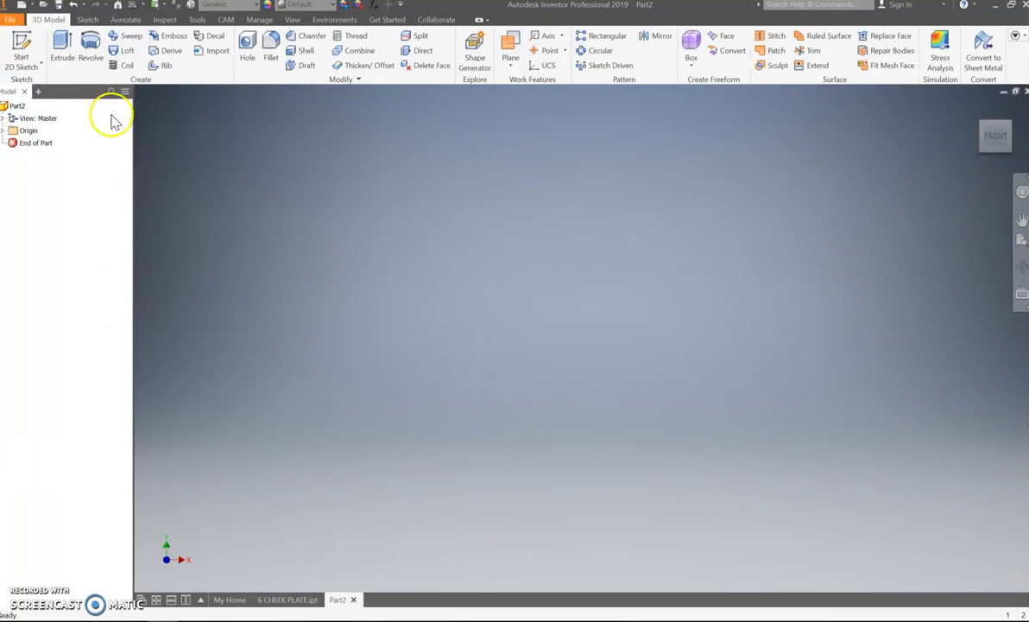
# - Sketch a 12 mm diameter circle centred on the origin of the XY plane and finish the sketch
pyautogui.click(26, 45)
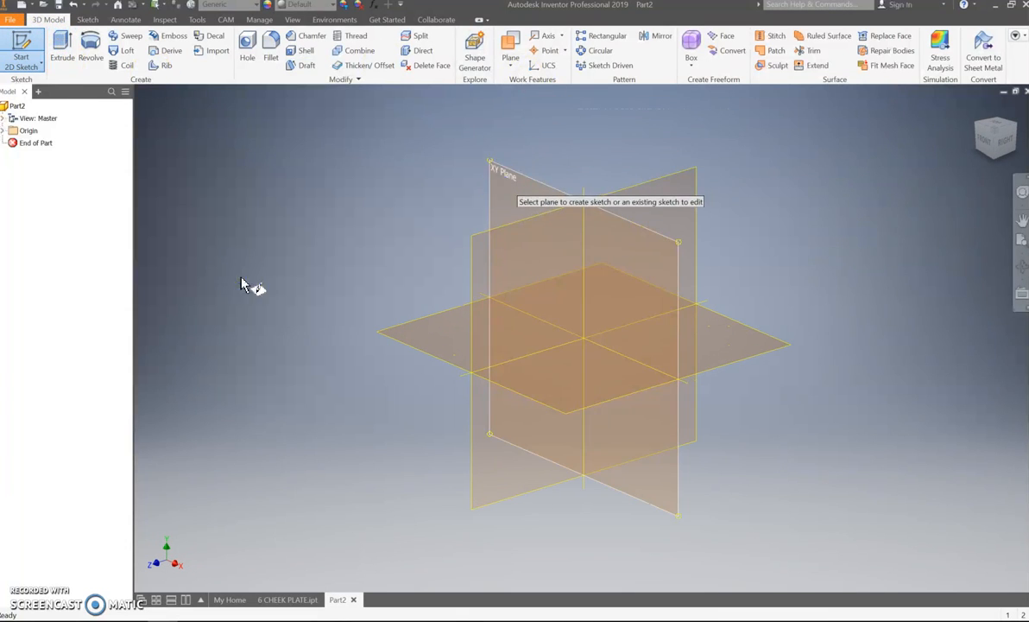
pyautogui.click(505, 185)
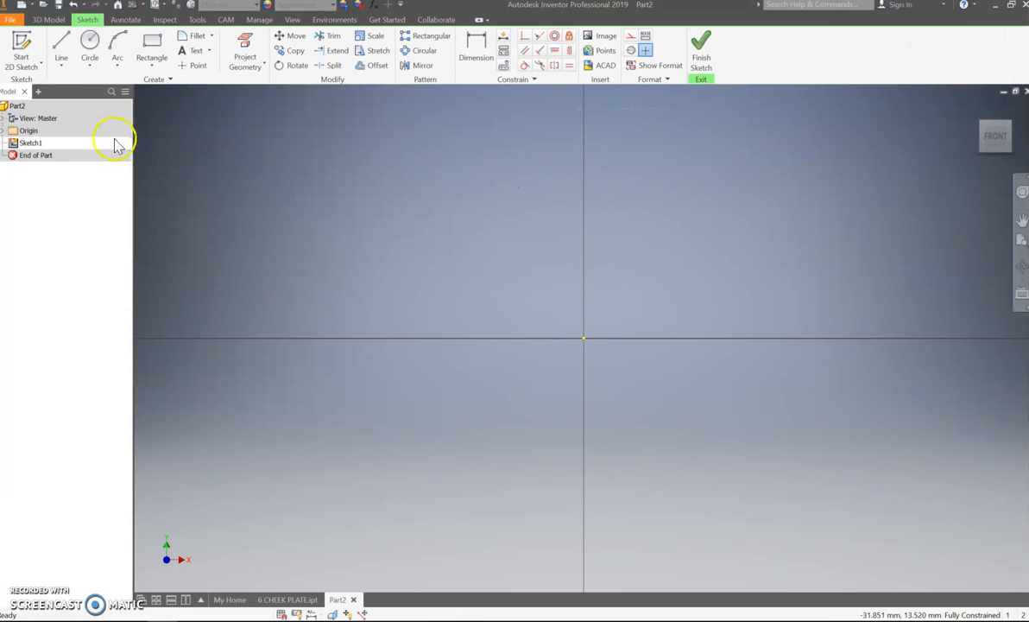
pyautogui.click(91, 45)
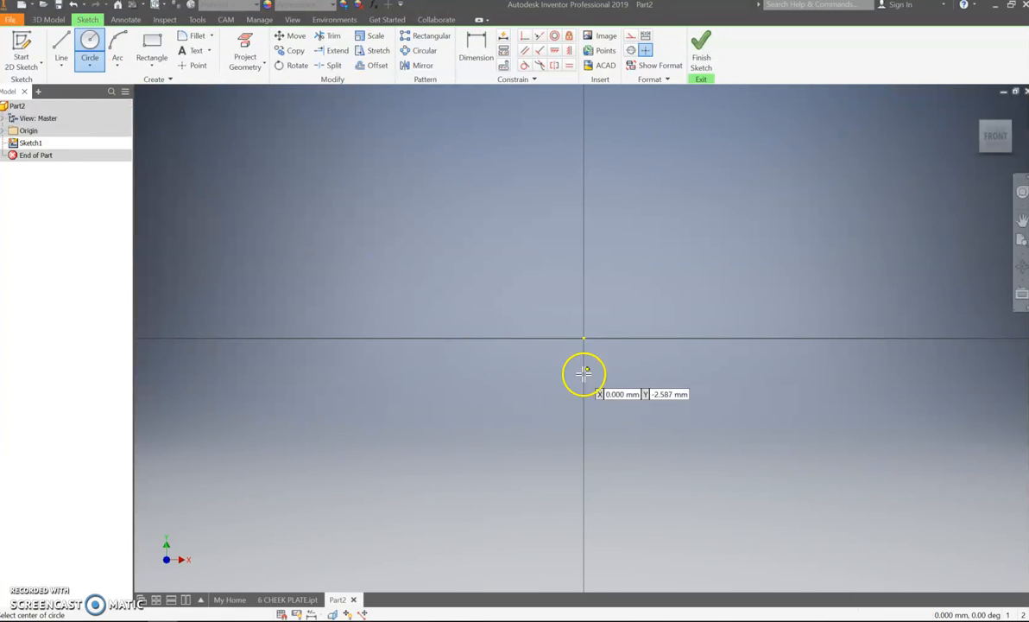
pyautogui.click(583, 336)
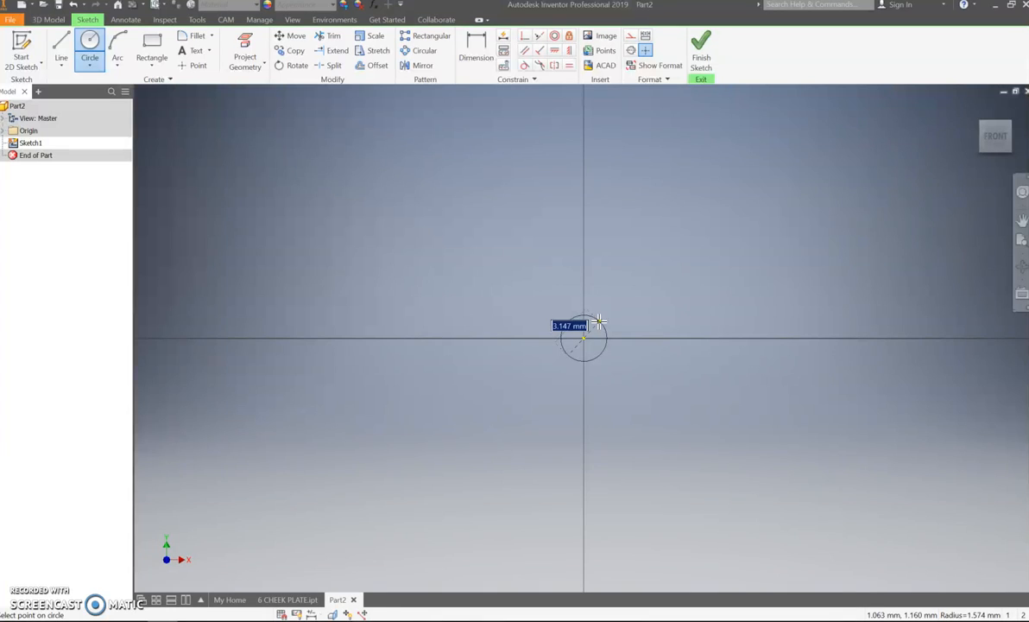
pyautogui.write('12')
pyautogui.press('Return')
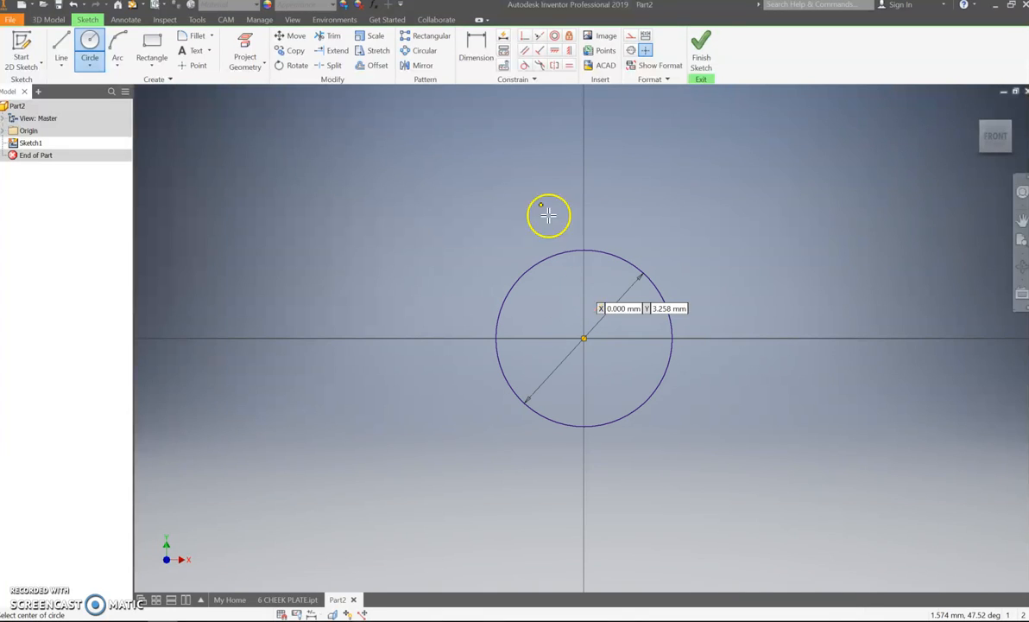
pyautogui.click(701, 48)
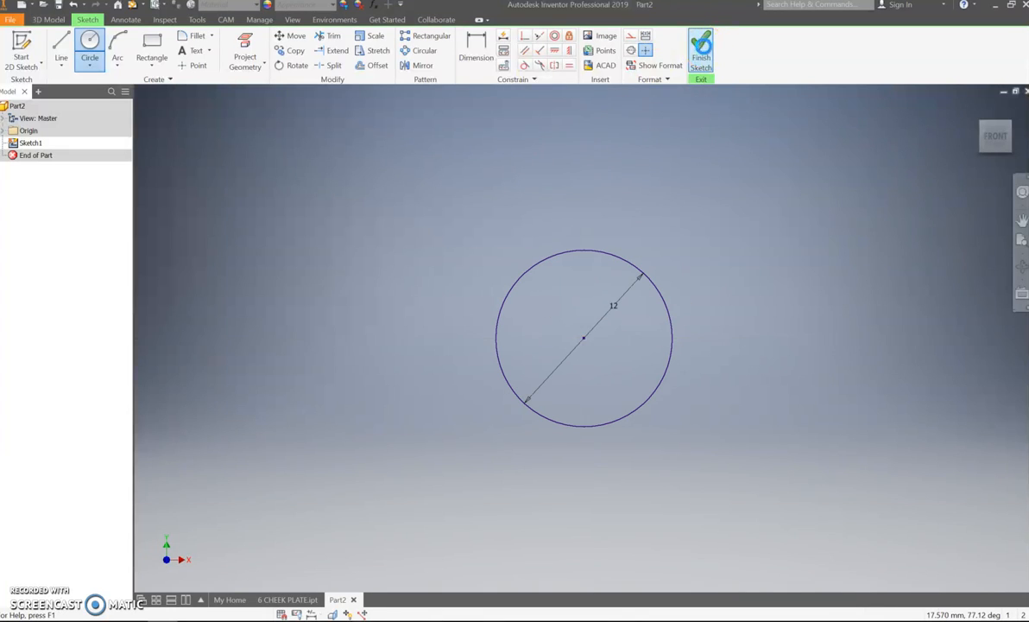
# - Extrude the circle 150 mm into a round bar
pyautogui.click(61, 50)
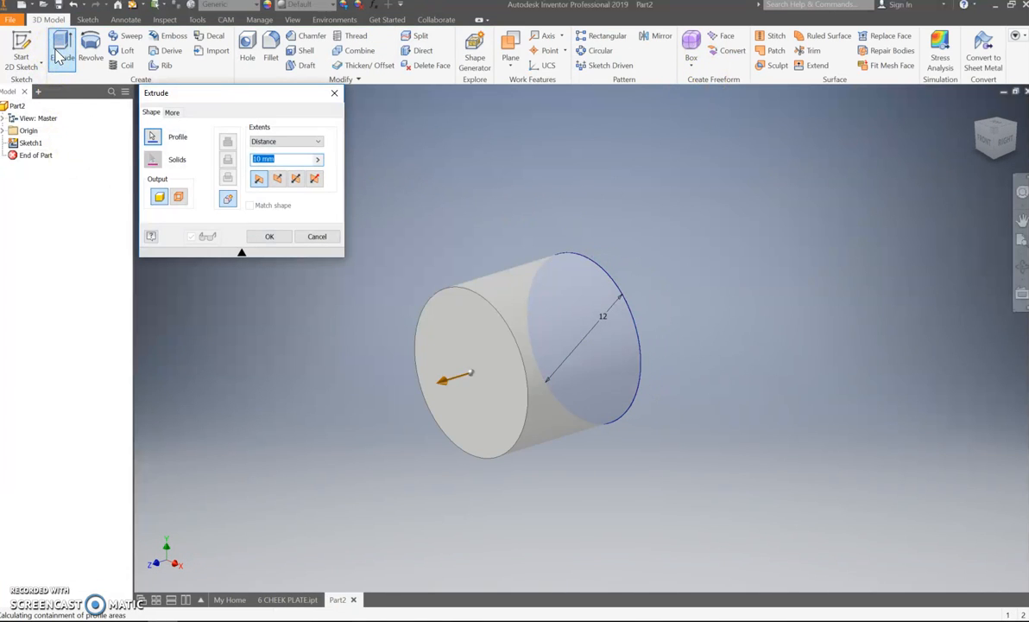
pyautogui.write('1')
pyautogui.write('00')
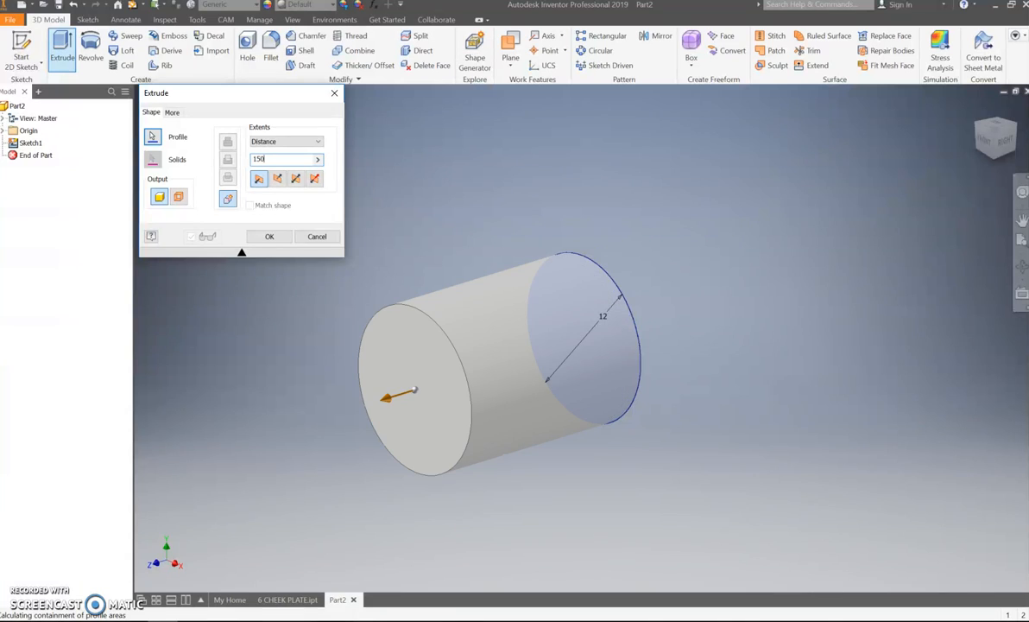
pyautogui.press('Return')
pyautogui.scroll(-6, 471, 253)
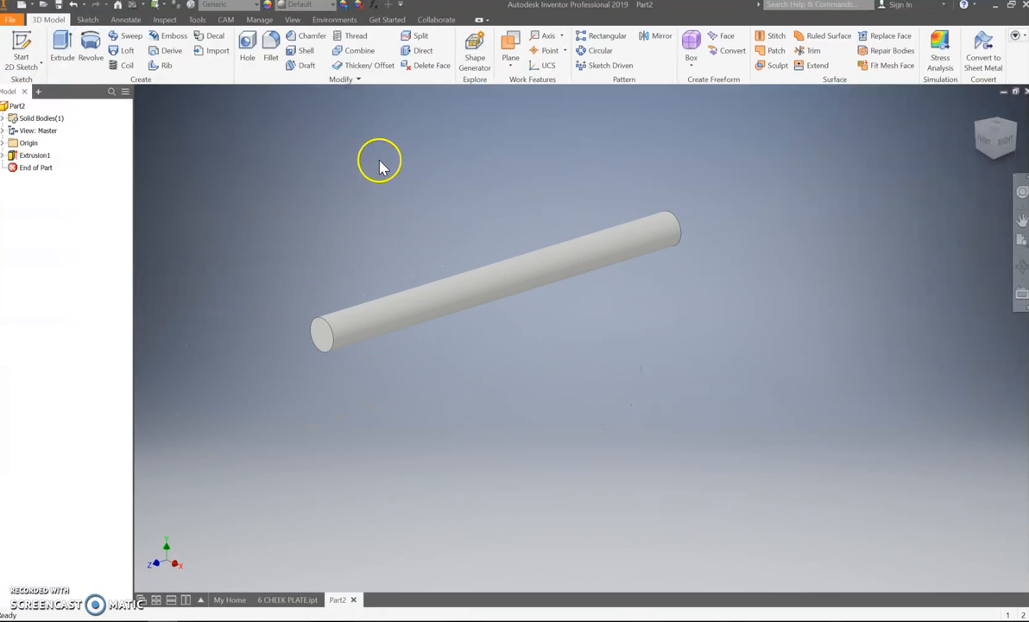
# - Add a 20 mm long thread to each end of the bar, with full-length threading turned off
pyautogui.click(352, 39)
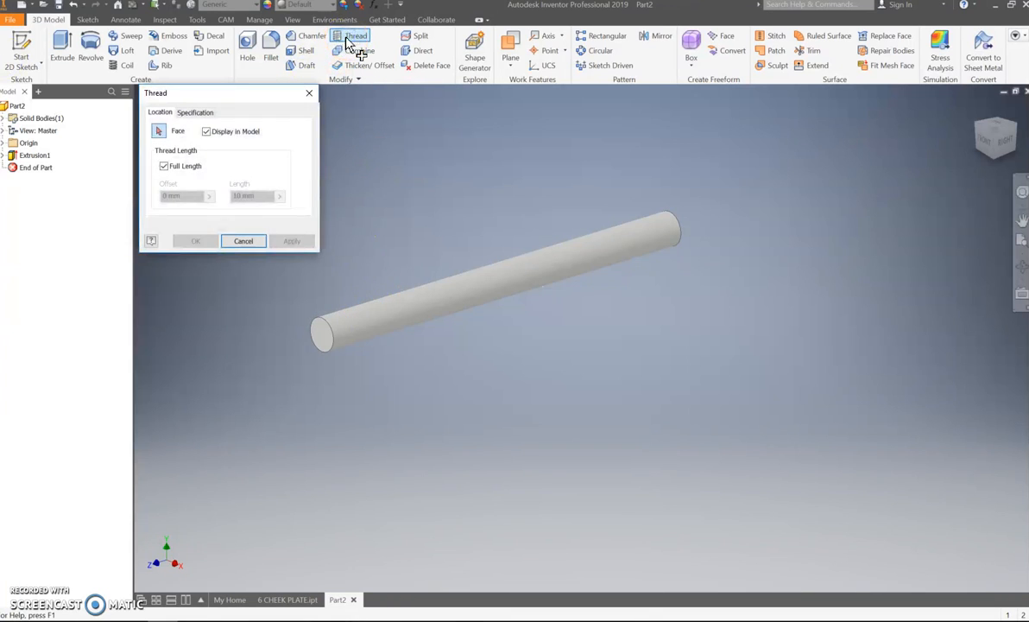
pyautogui.click(397, 313)
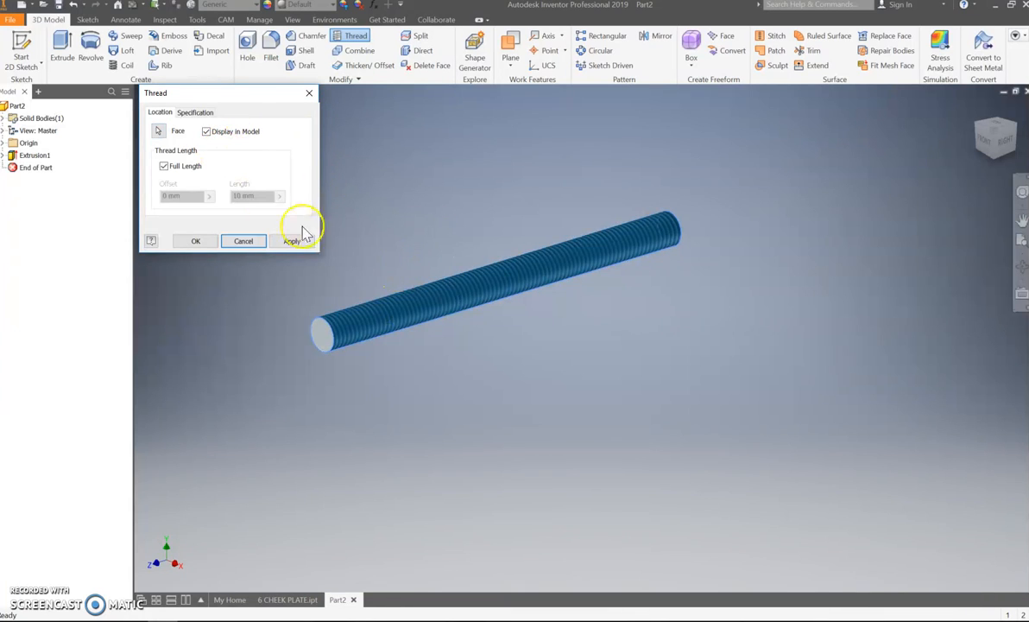
pyautogui.click(164, 166)
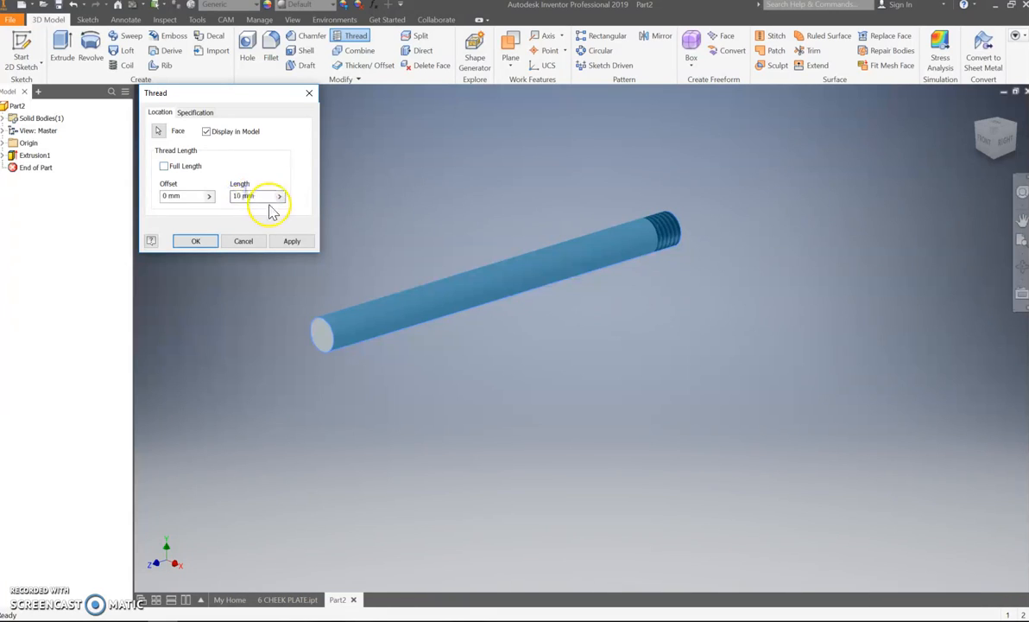
pyautogui.moveTo(257, 197); pyautogui.dragTo(231, 197)
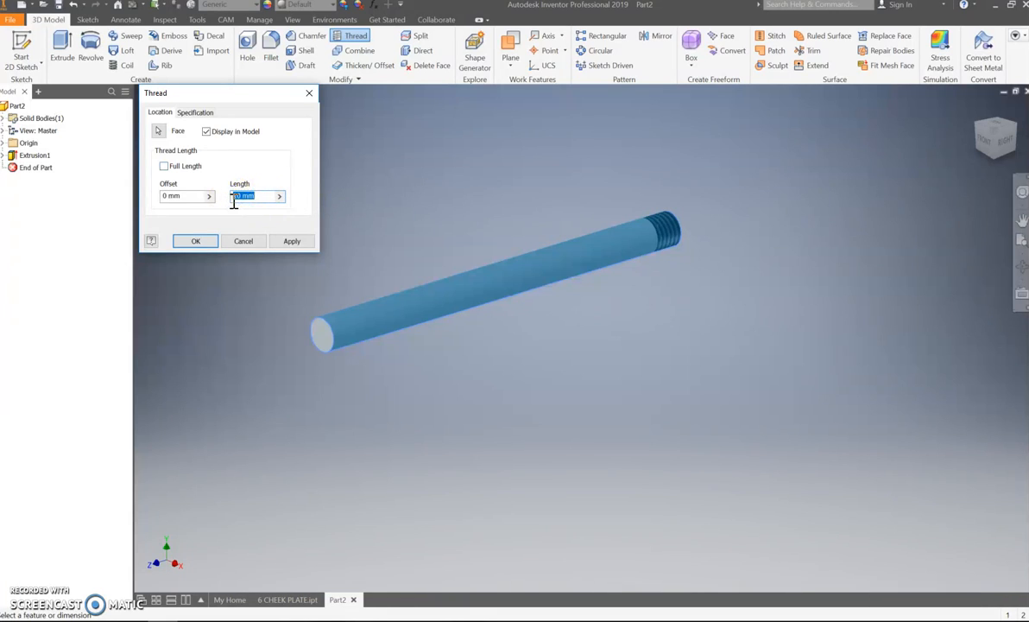
pyautogui.write('20')
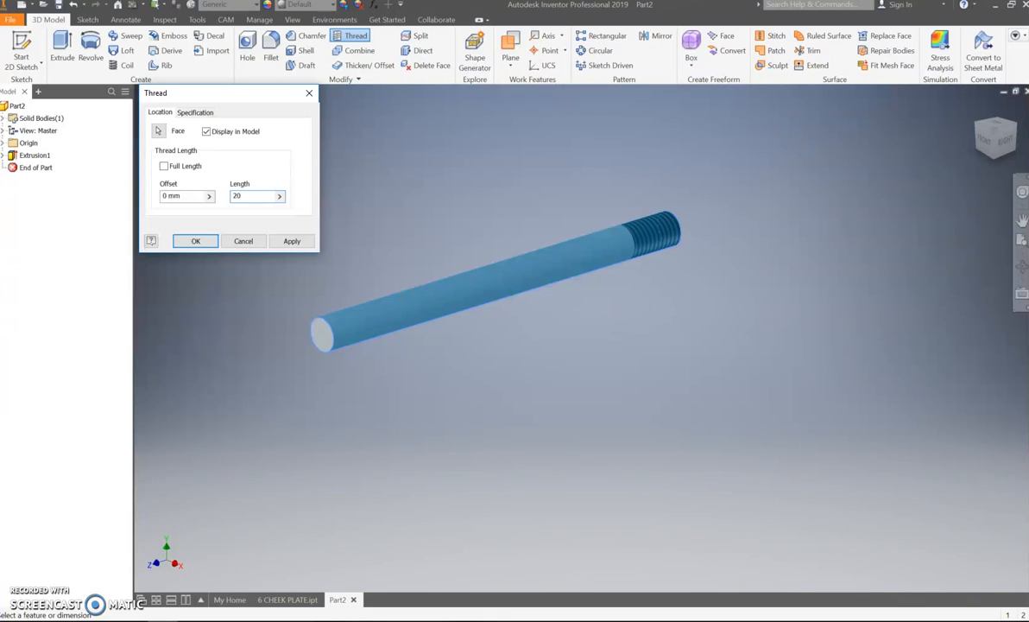
pyautogui.click(291, 241)
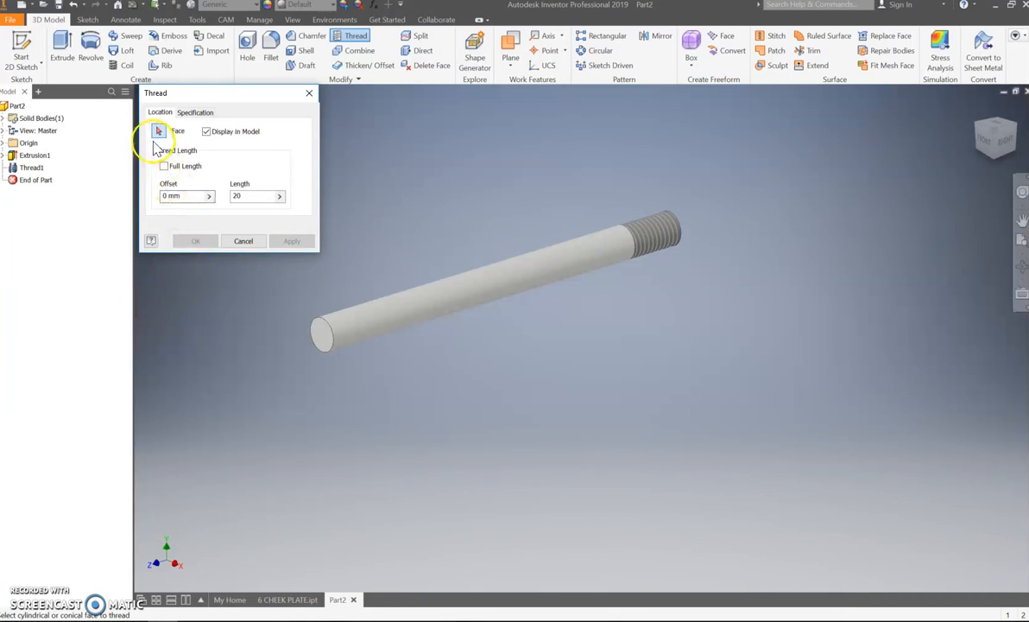
pyautogui.click(364, 321)
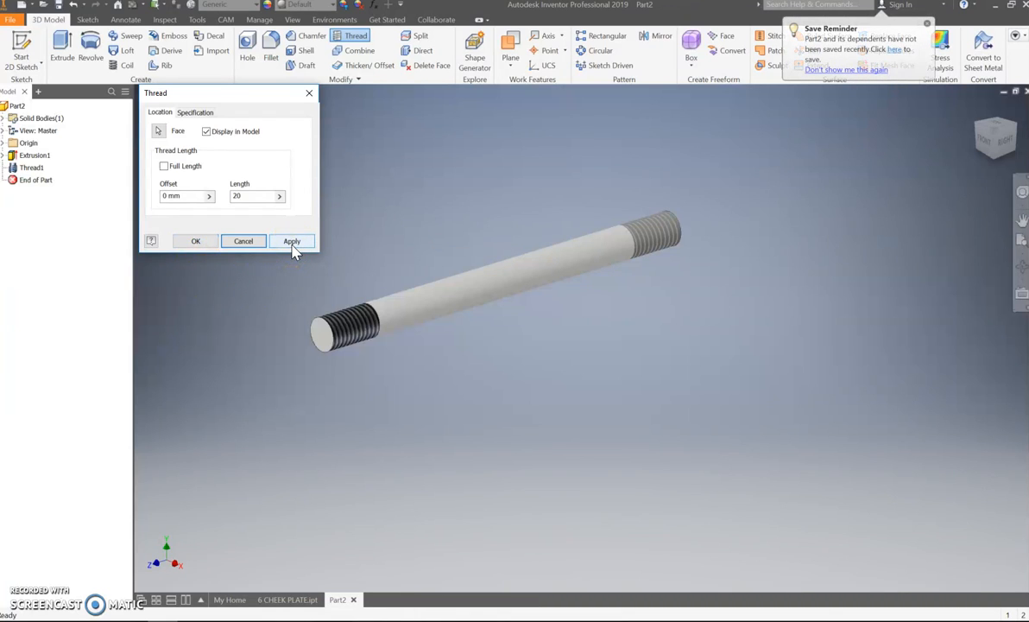
pyautogui.click(193, 243)
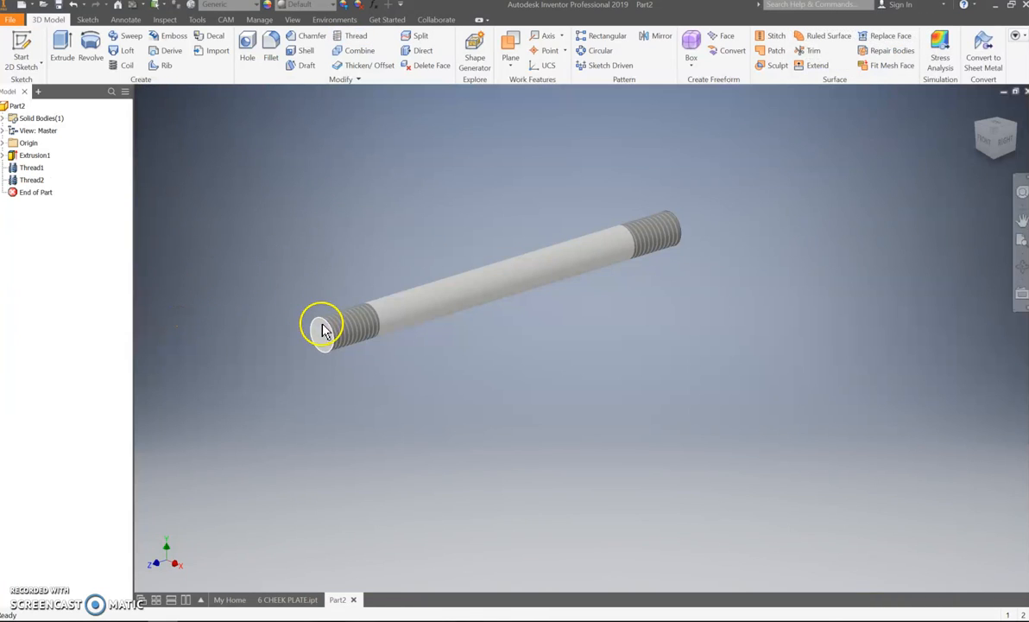
# - Chamfer the circular edges at both ends of the threaded bar with a 1 mm distance
pyautogui.click(292, 38)
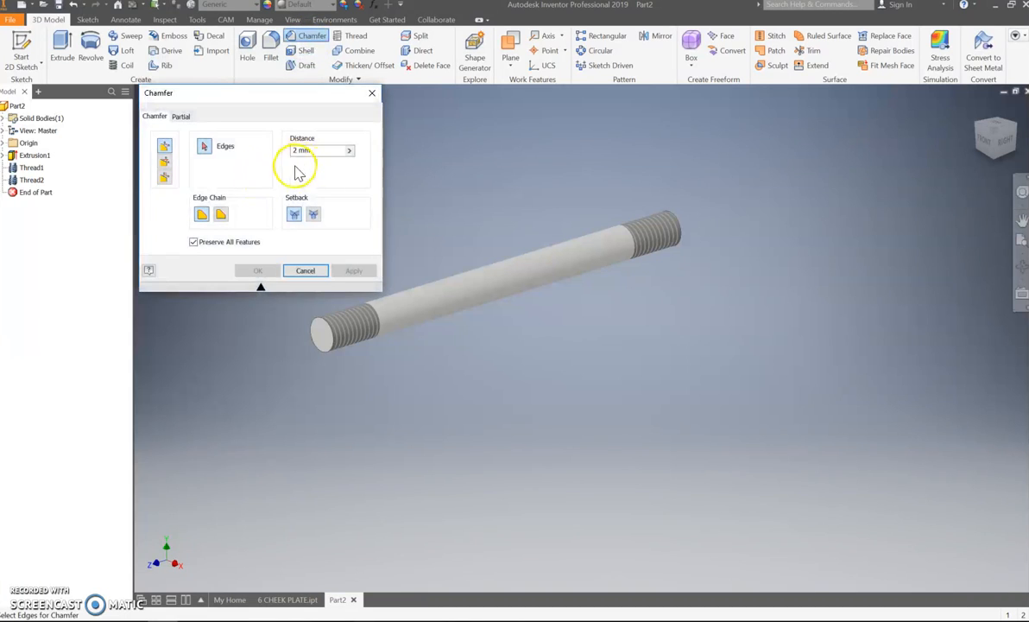
pyautogui.doubleClick(300, 153)
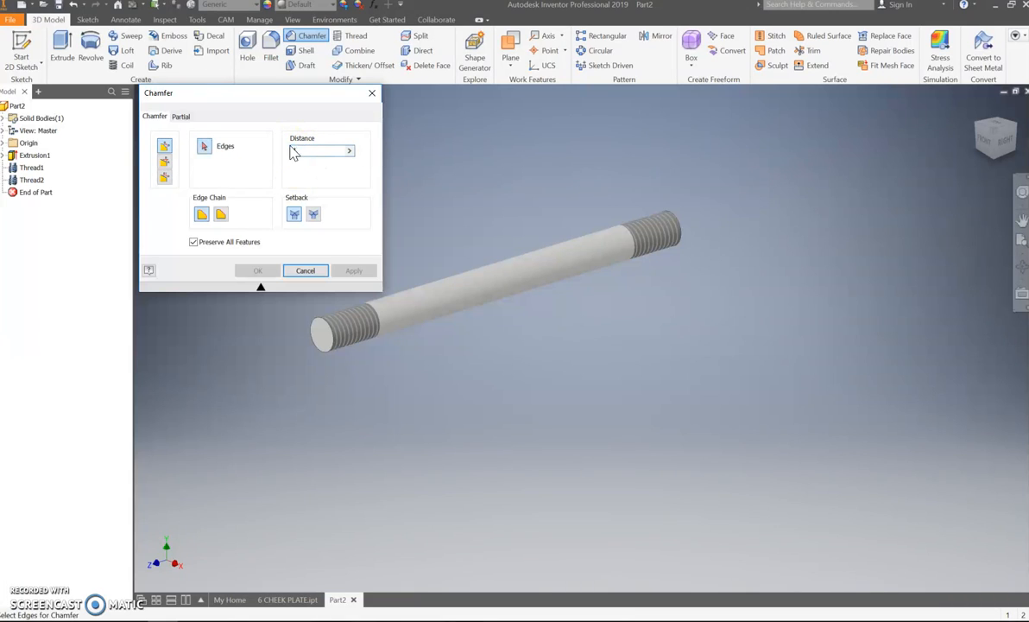
pyautogui.click(321, 319)
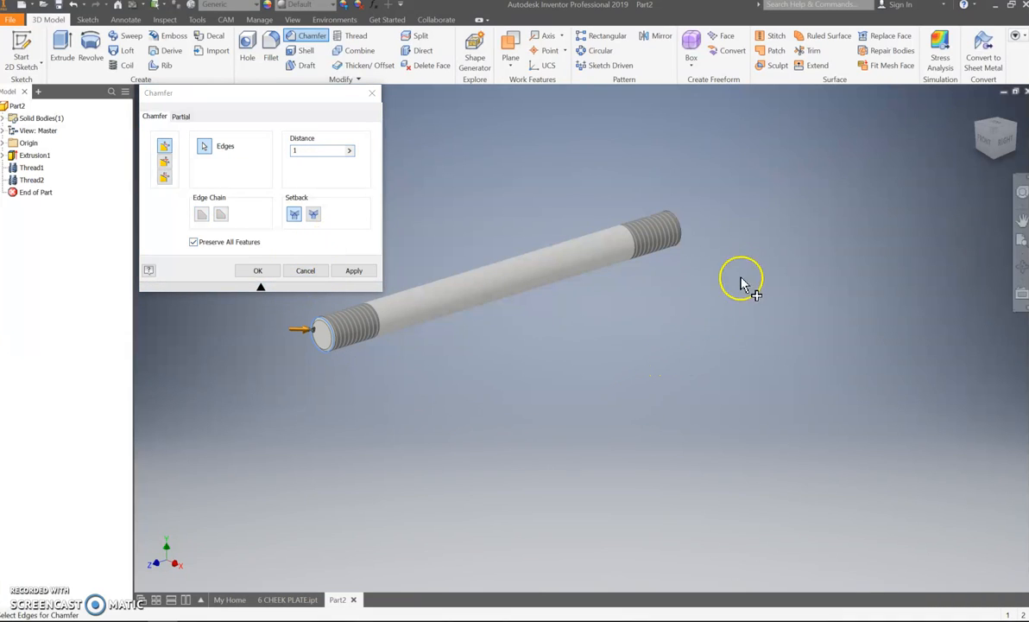
pyautogui.click(674, 223)
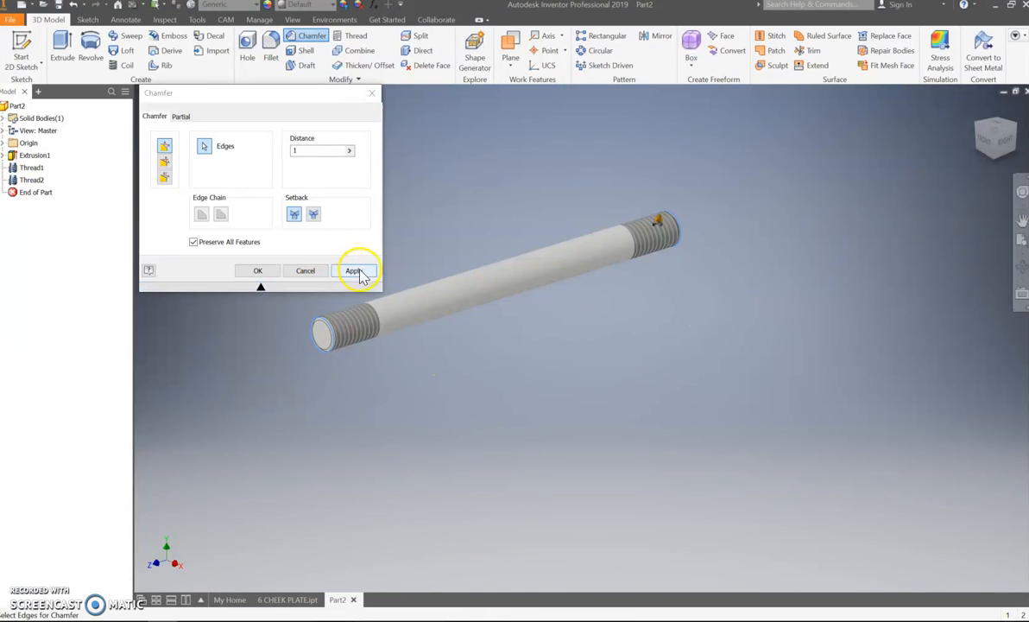
pyautogui.click(259, 271)
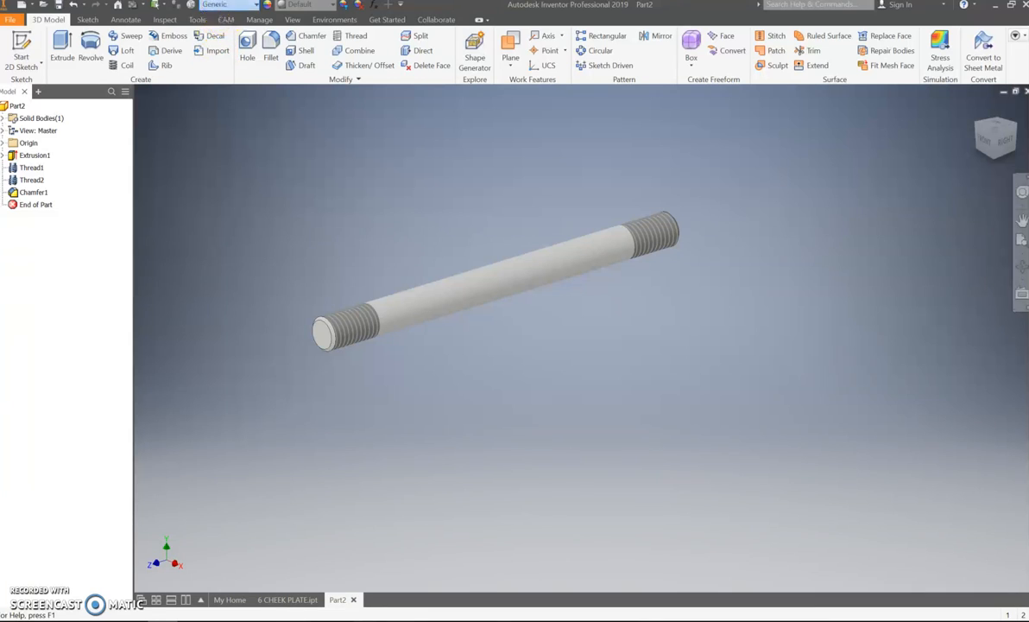
# - Assign the Steel, Mild material to the stud
pyautogui.click(229, 5)
pyautogui.scroll(-10, 200, 311)
pyautogui.scroll(-1, 200, 307)
pyautogui.click(189, 401)
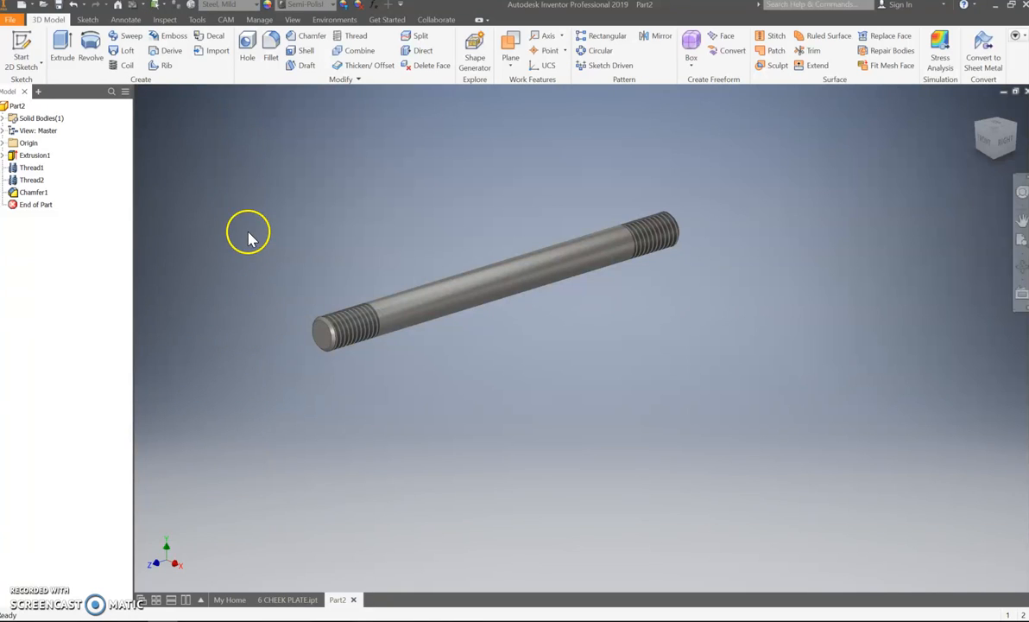
# - Save the part as "8a SPECER STUD" in the 19 DEMO SHEAVE folder
pyautogui.click(10, 20)
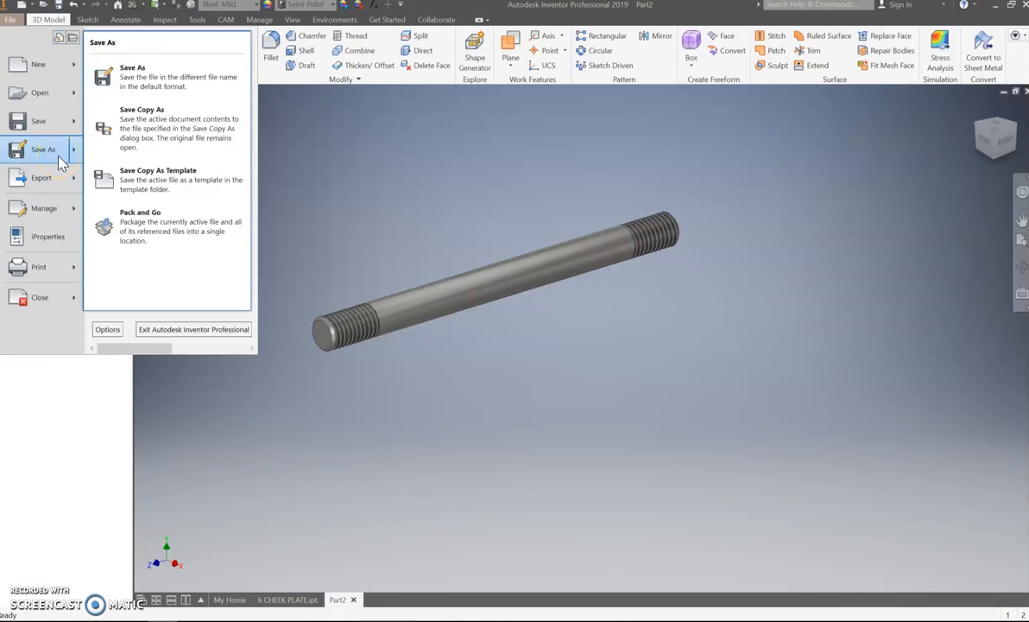
pyautogui.click(58, 154)
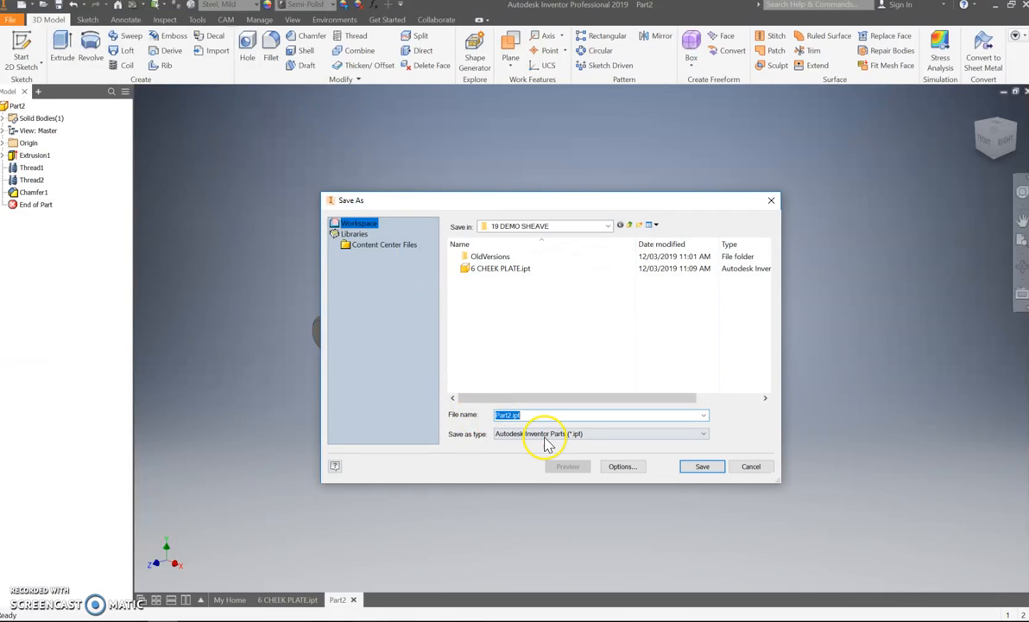
pyautogui.write('8a')
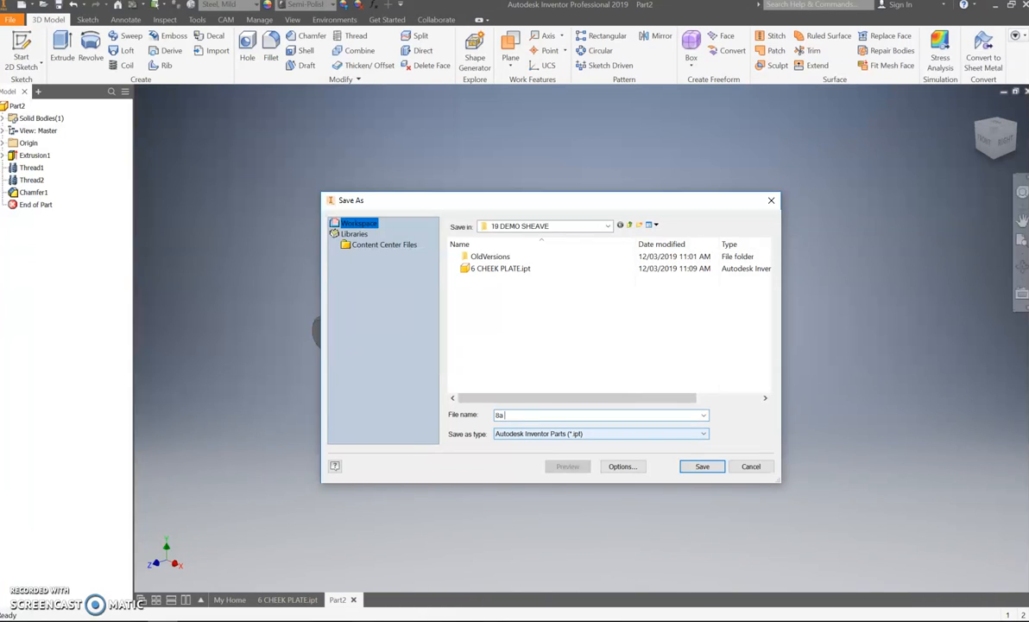
pyautogui.write('SPECER STUD')
pyautogui.click(701, 466)
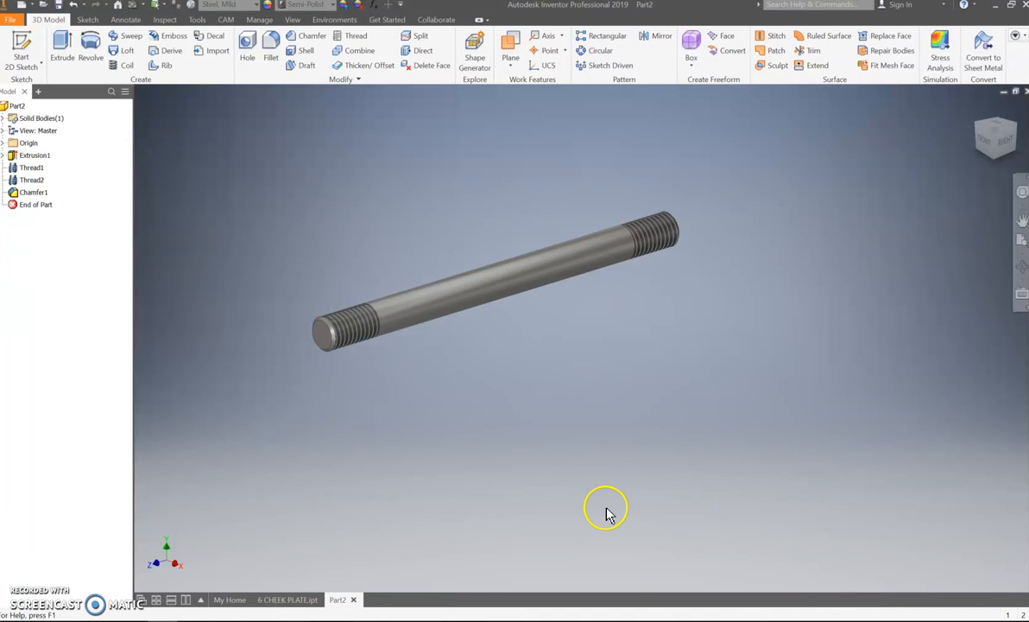
pyautogui.press('F6')
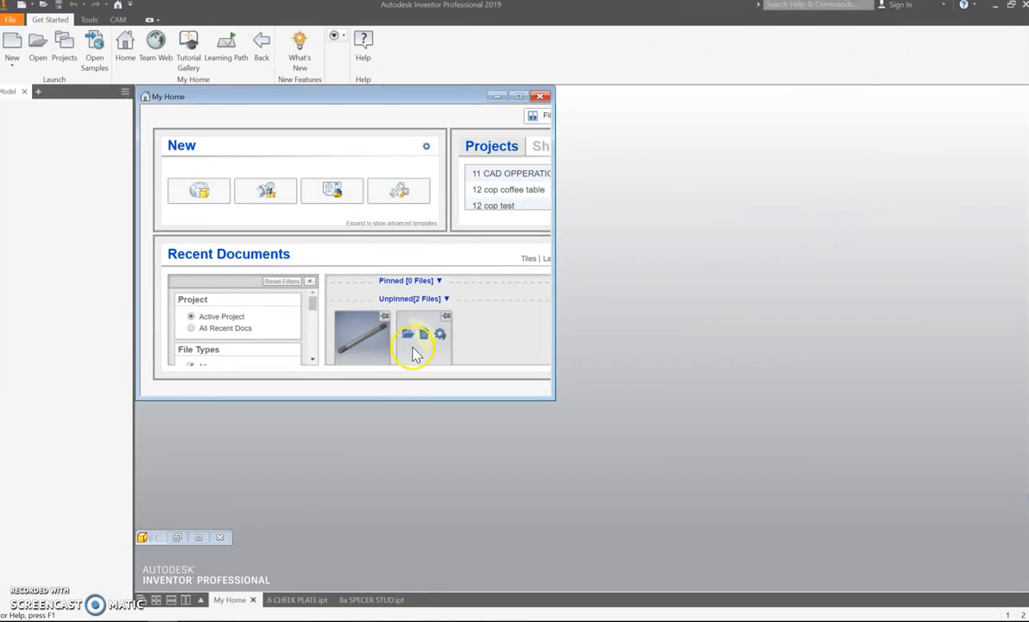
# - Create another new part from the metric Standard (mm).ipt template
pyautogui.click(12, 43)
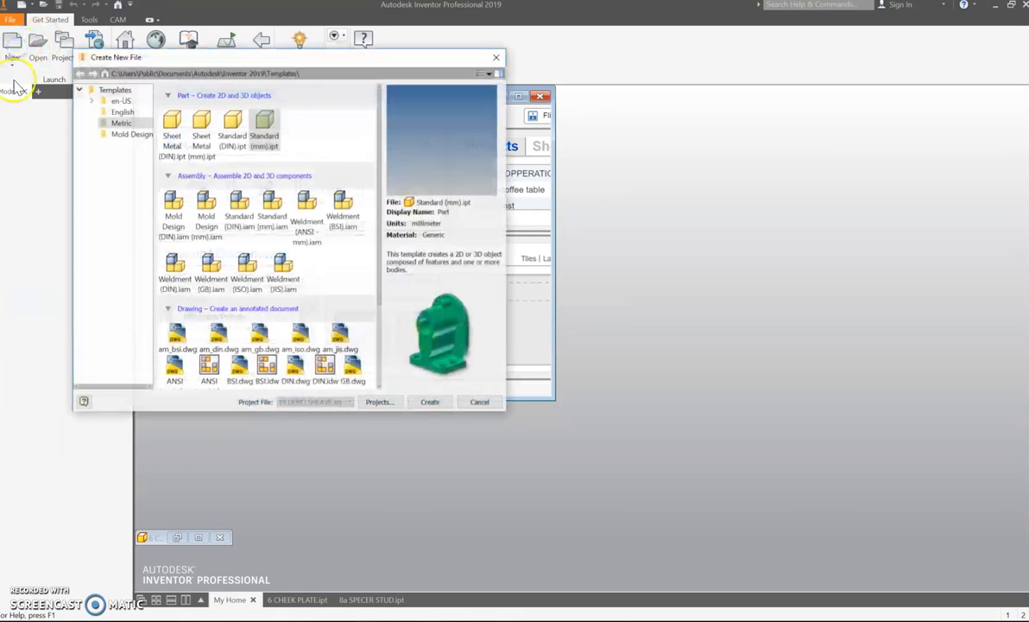
pyautogui.doubleClick(266, 130)
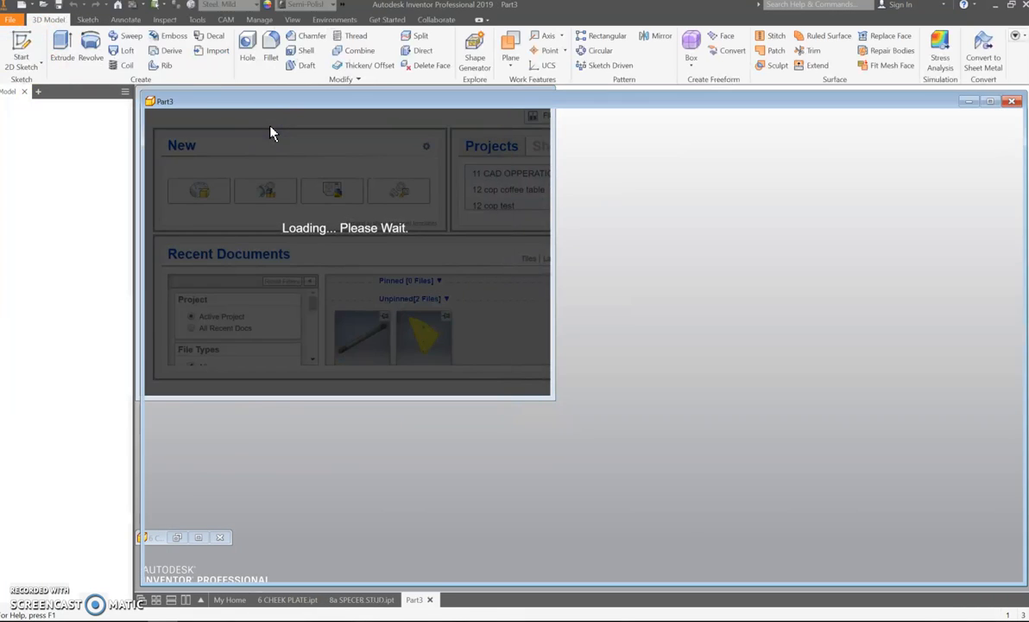
# - Start a sketch on the XY Plane and draw a 12.5 mm diameter circle centred on the origin
pyautogui.click(989, 102)
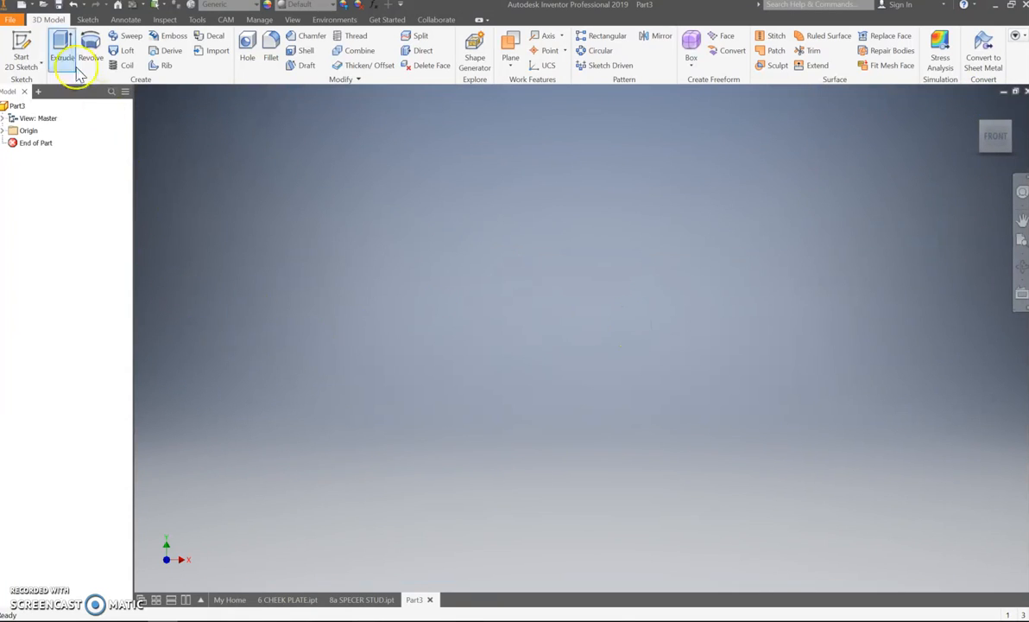
pyautogui.click(24, 48)
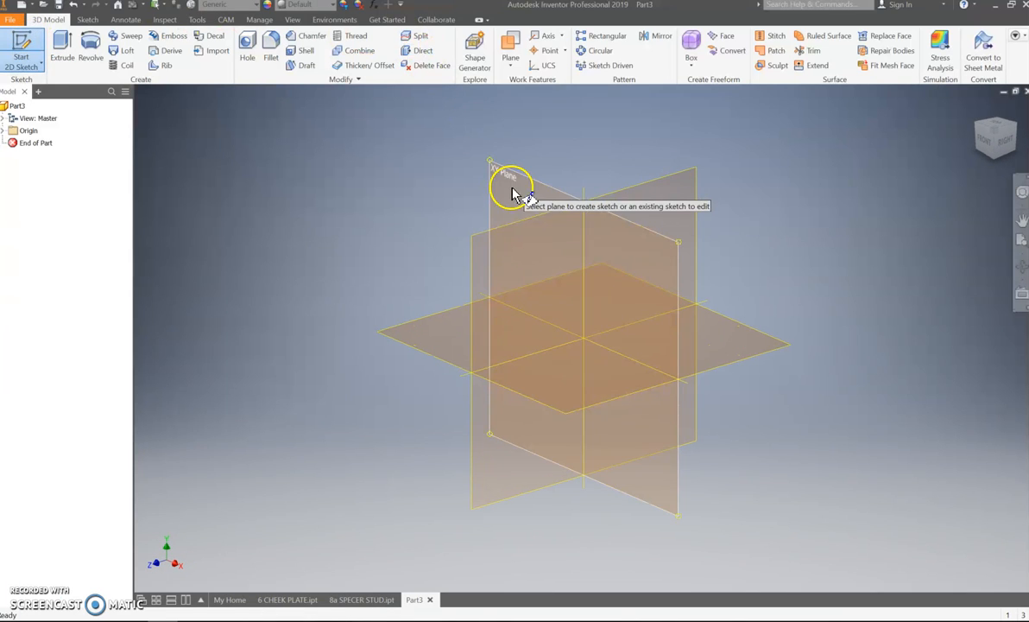
pyautogui.click(509, 184)
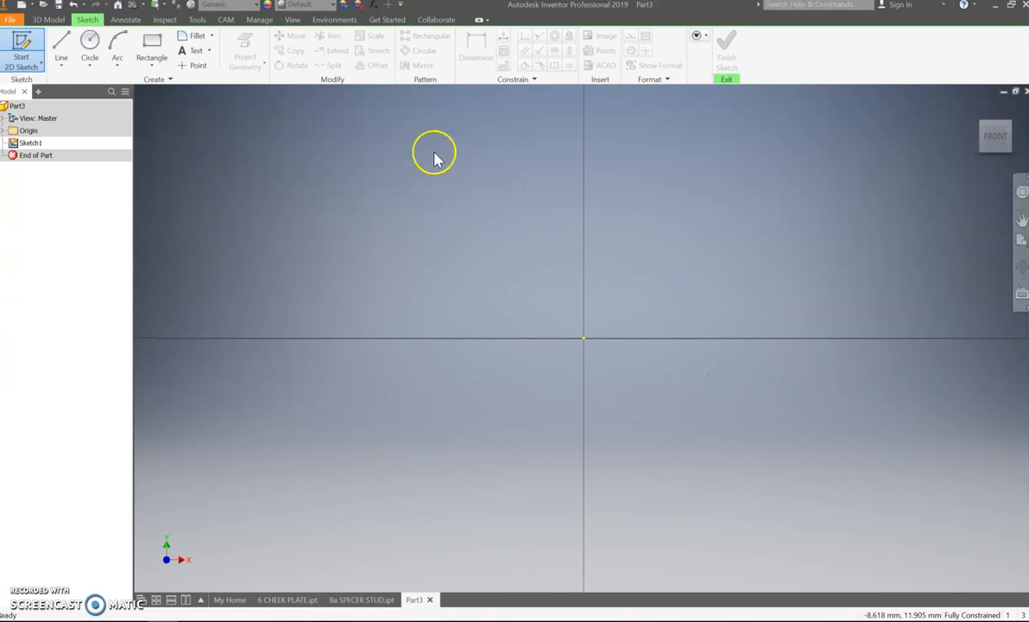
pyautogui.click(91, 44)
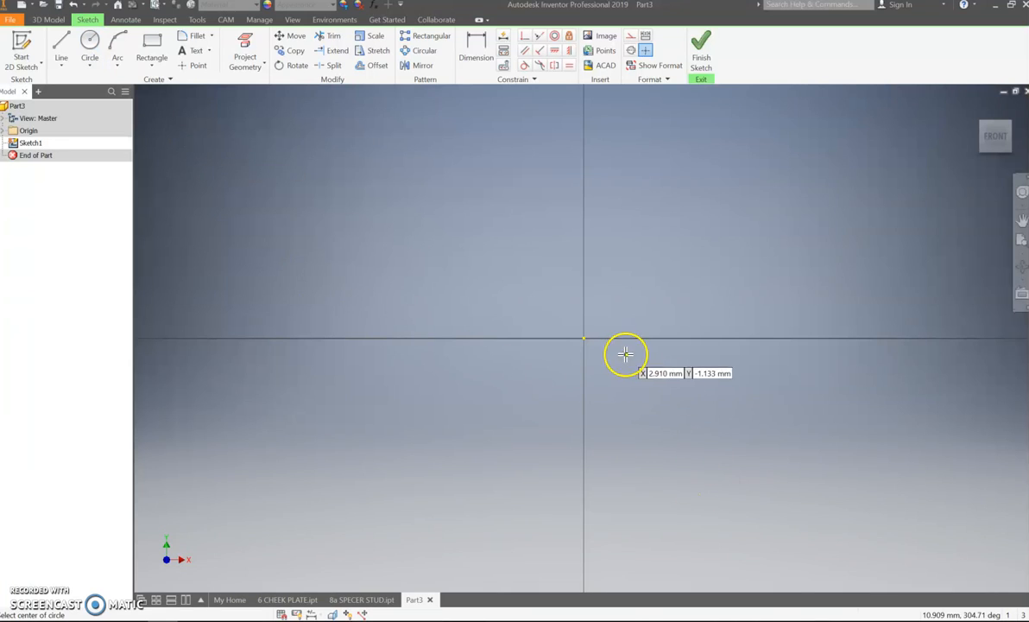
pyautogui.click(586, 338)
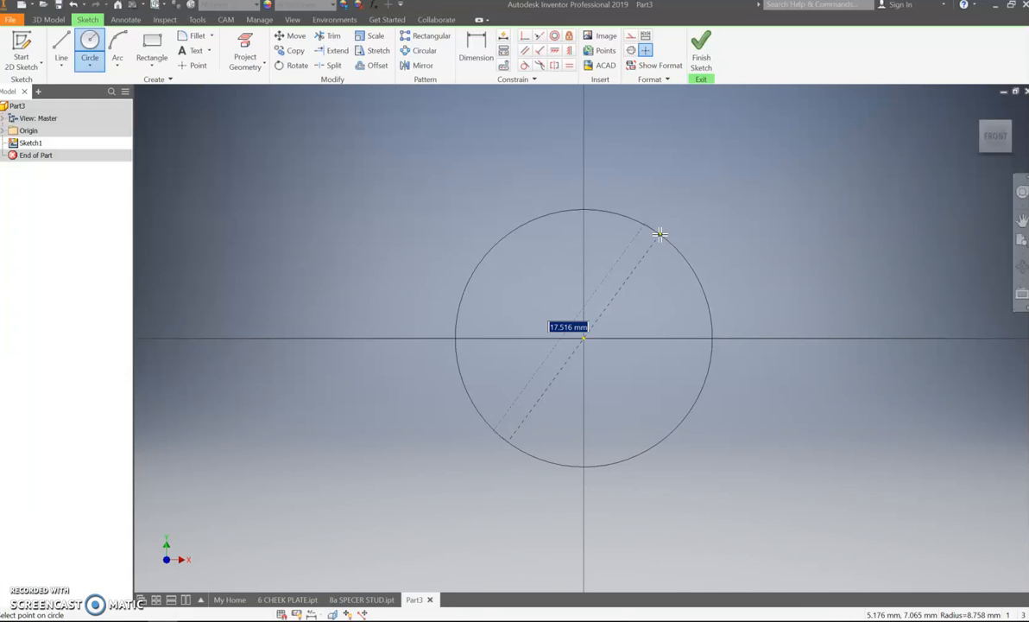
pyautogui.write('1')
pyautogui.press('Return')
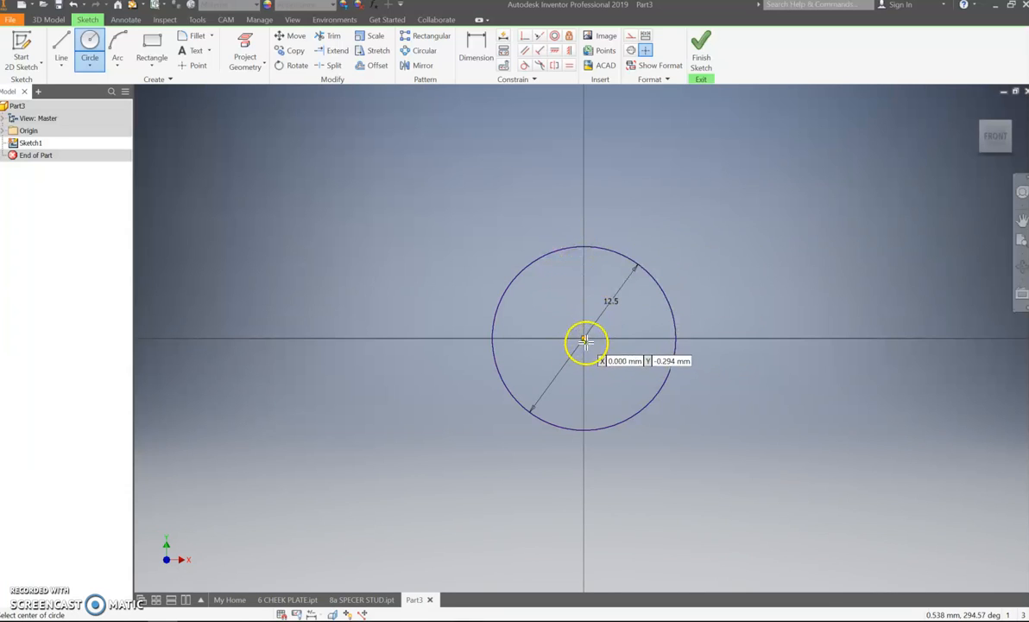
# - Draw a larger concentric circle around the first and dimension the gap between the two circles to 5 mm
pyautogui.click(584, 338)
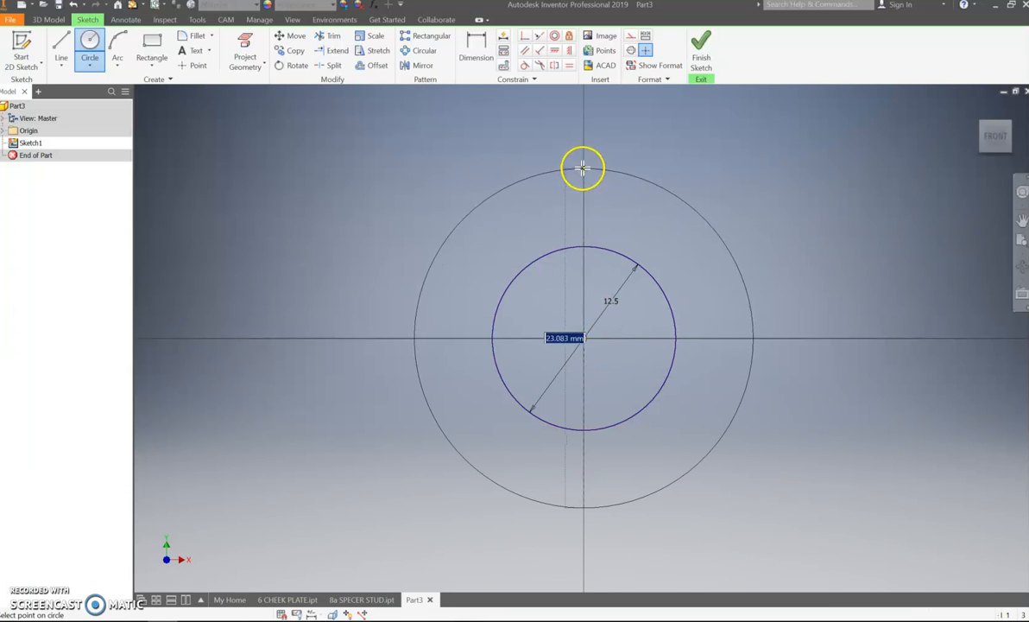
pyautogui.click(476, 50)
pyautogui.click(533, 257)
pyautogui.click(512, 187)
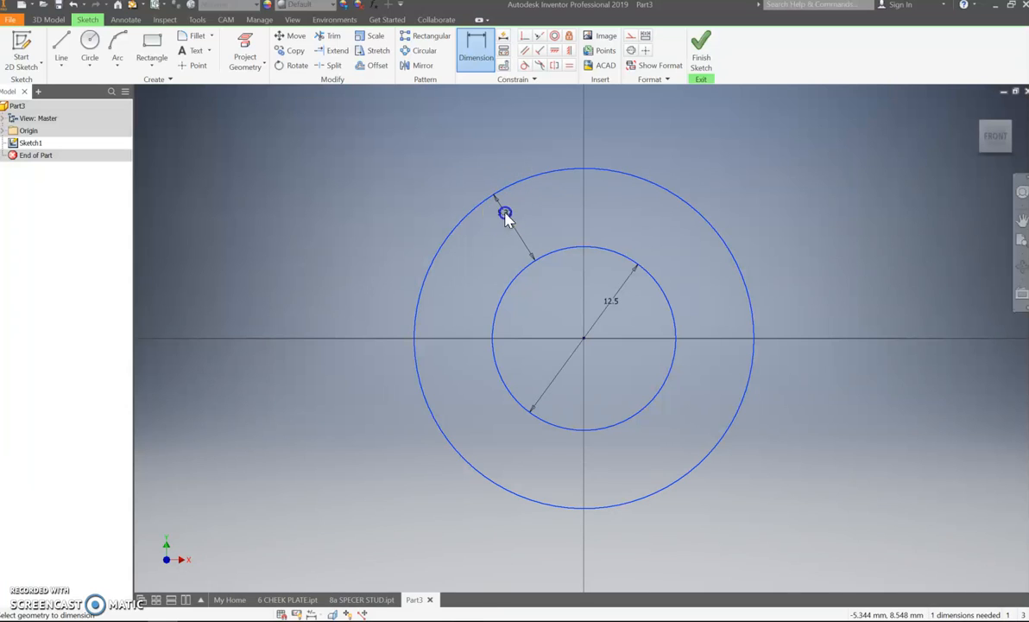
pyautogui.click(506, 214)
pyautogui.write('5')
pyautogui.press('Return')
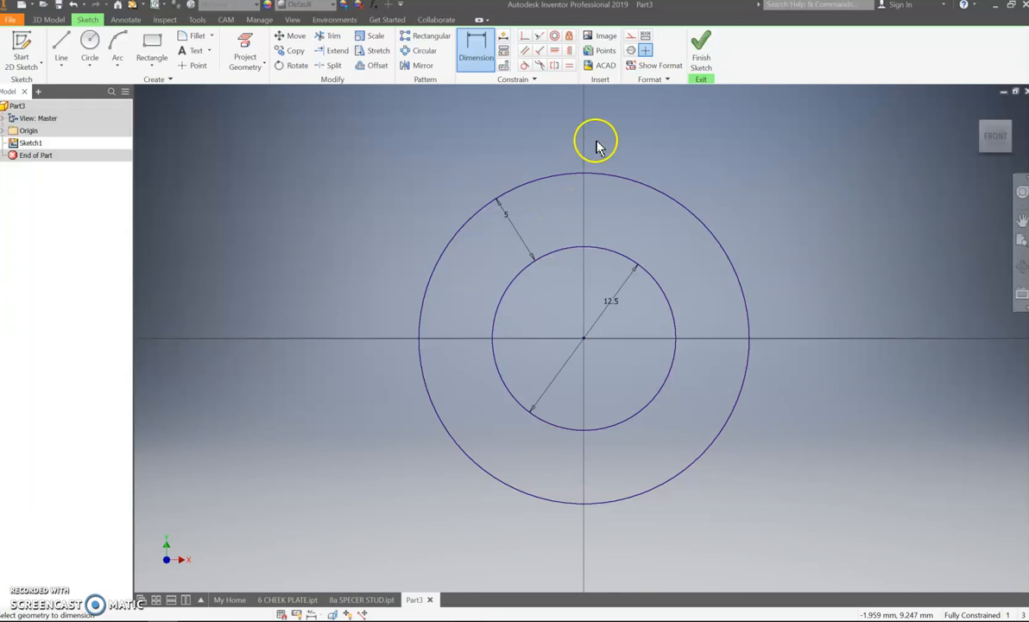
# - Finish the sketch and extrude the ring between the two circles by 100 mm
pyautogui.click(701, 48)
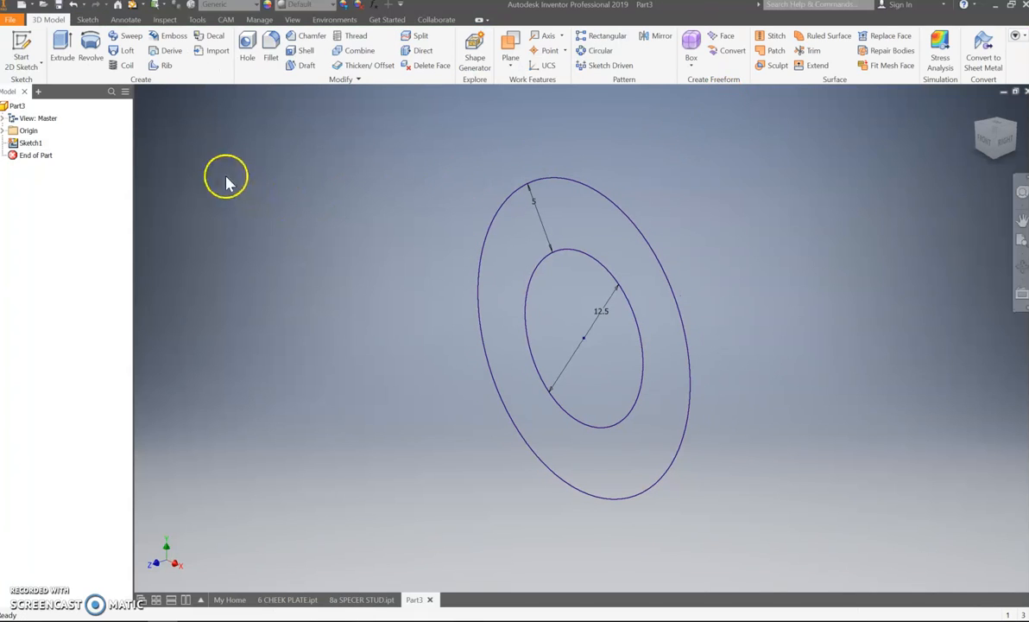
pyautogui.click(62, 53)
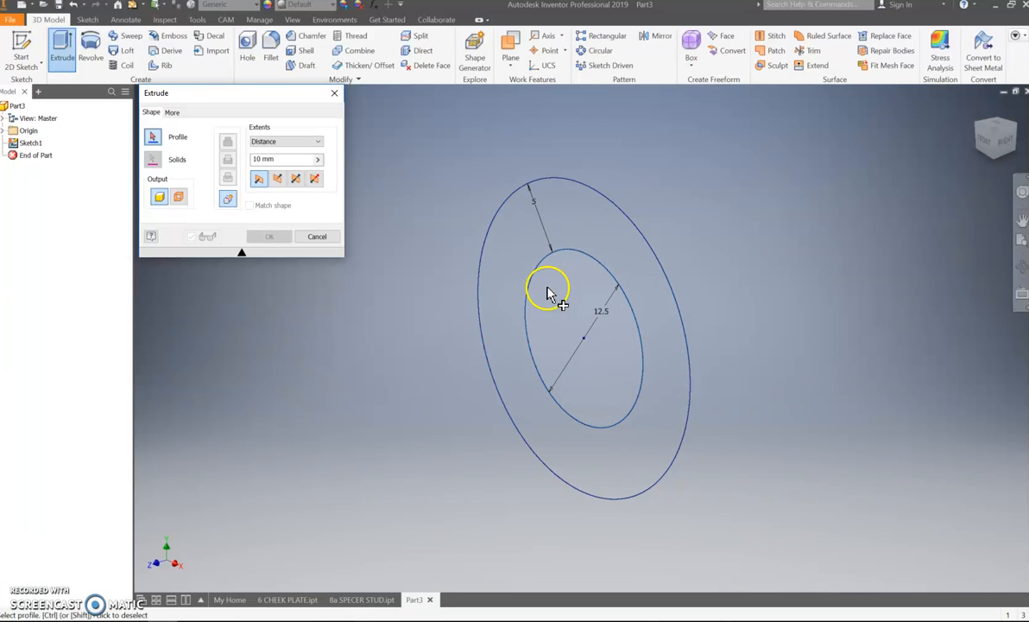
pyautogui.click(524, 249)
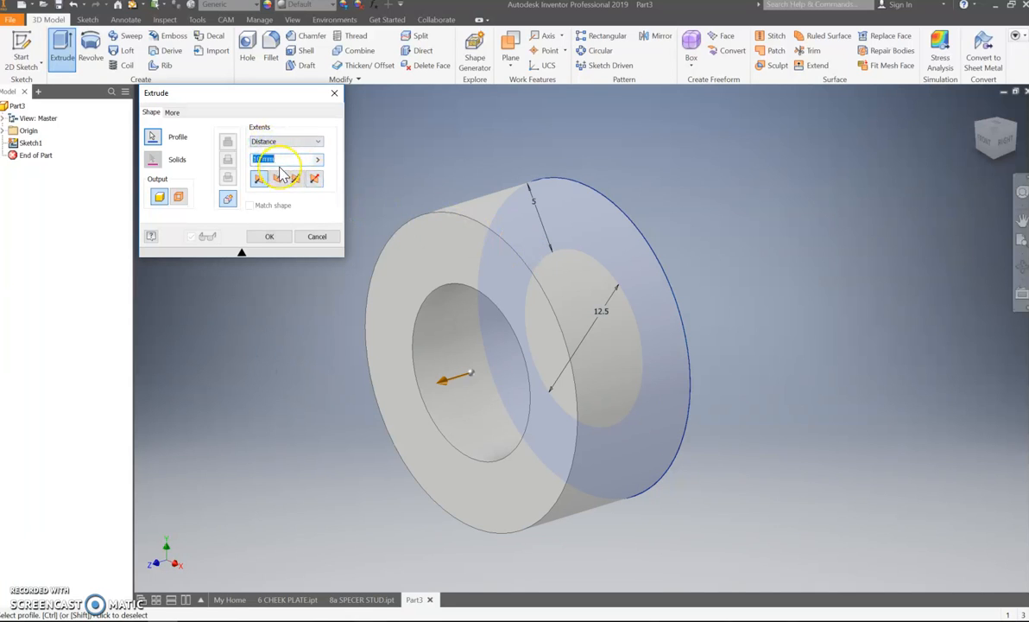
pyautogui.write('100')
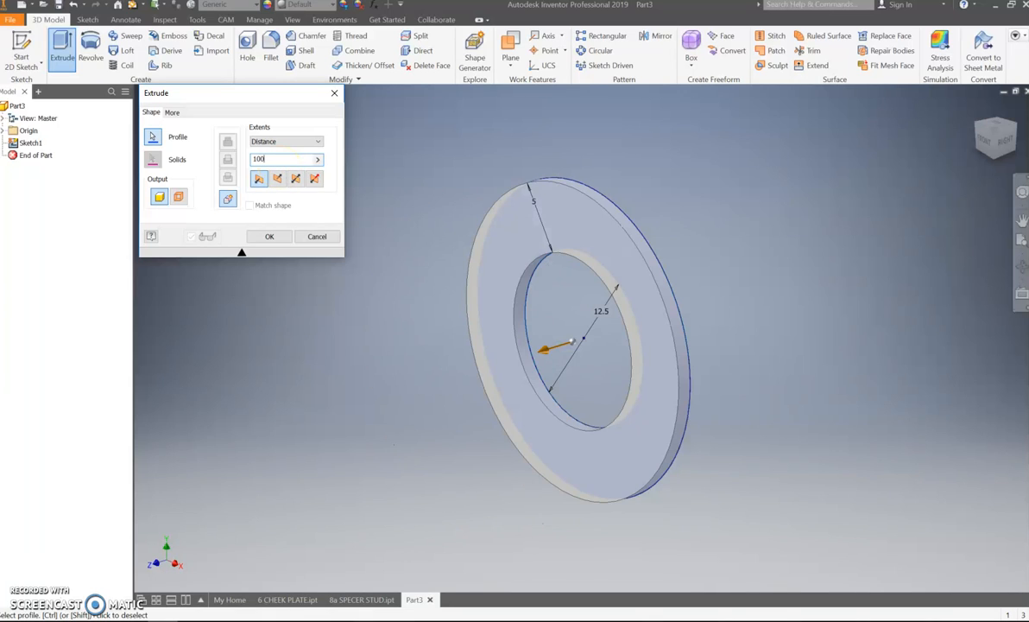
pyautogui.press('Return')
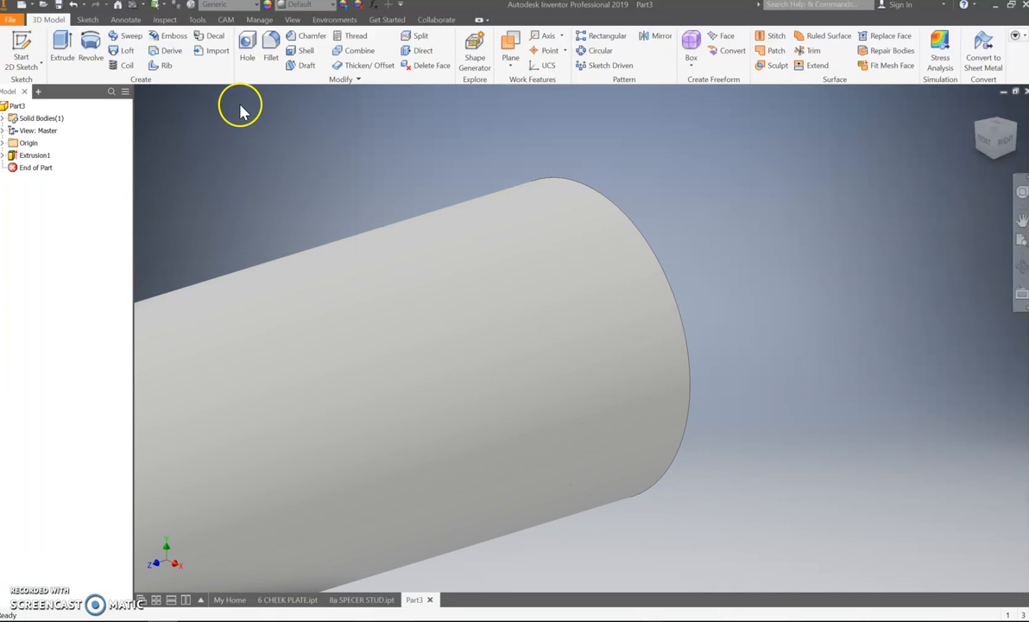
# - Assign the Steel, Mild material to the extruded sleeve
pyautogui.click(219, 5)
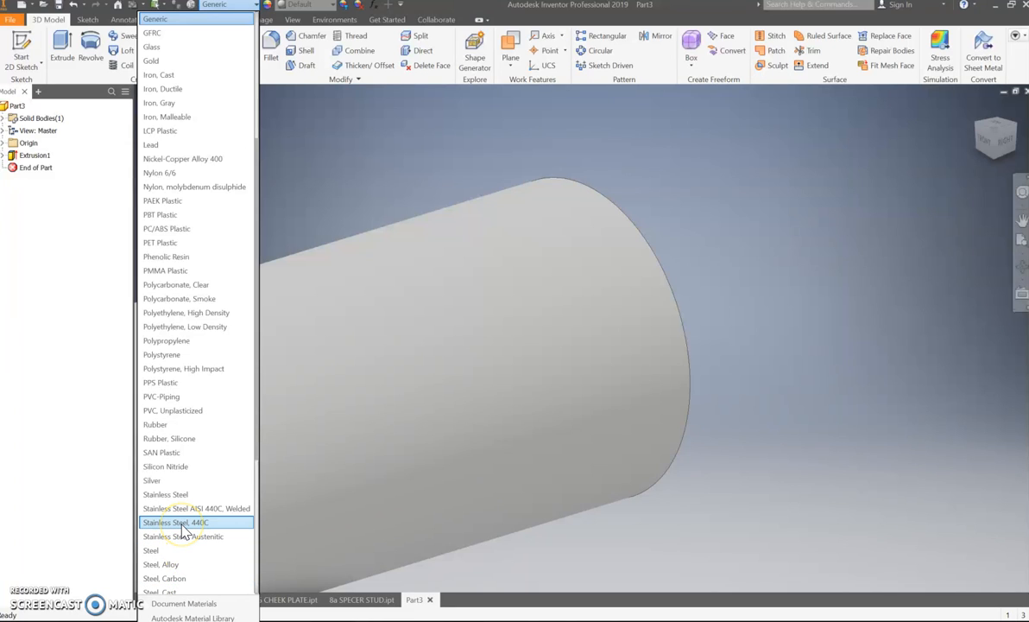
pyautogui.scroll(-2, 180, 566)
pyautogui.click(177, 557)
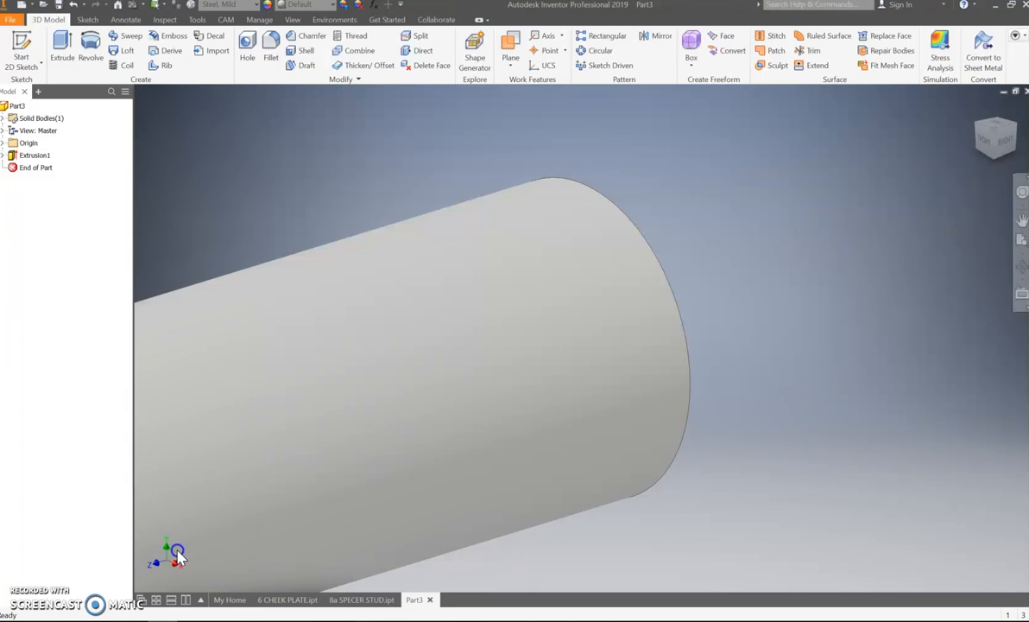
pyautogui.moveTo(487, 429); pyautogui.dragTo(762, 369, button='middle')
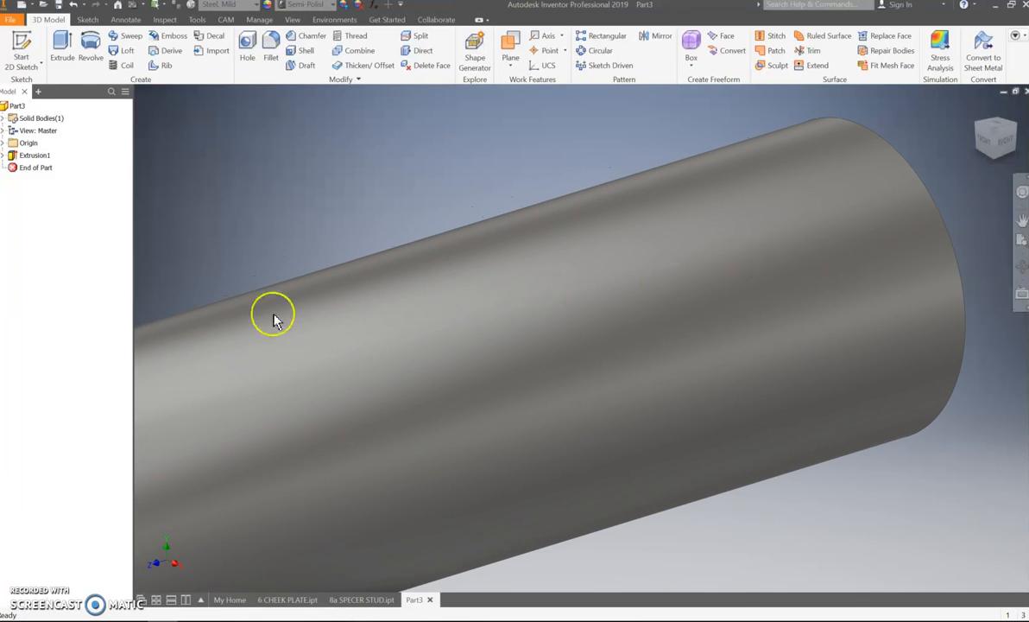
# - Save the part as "8b SPACER SLEEVE" in the 19 DEMO SHEAVE folder
pyautogui.click(10, 20)
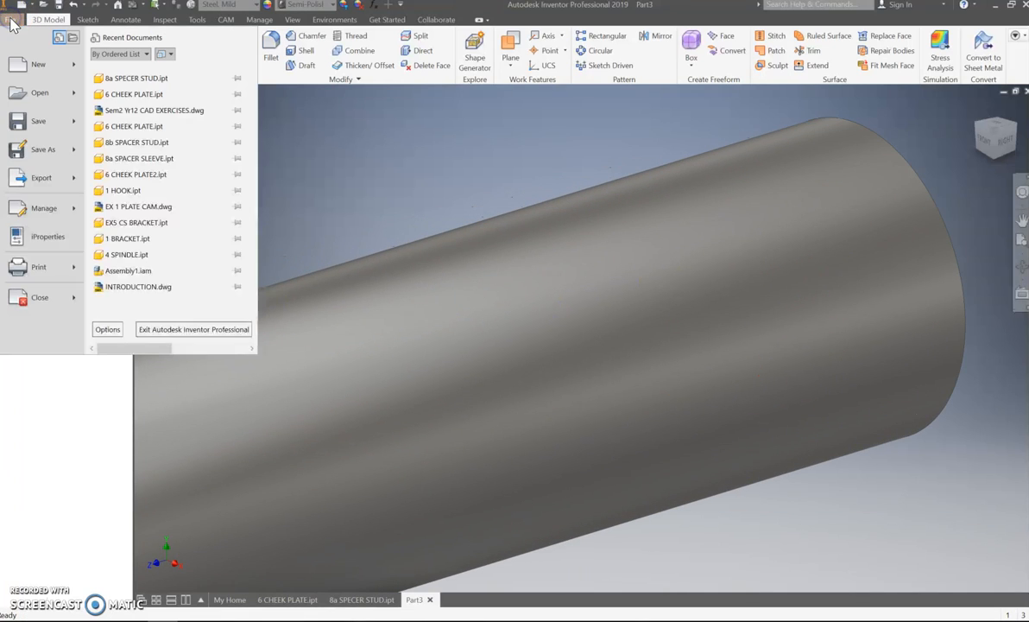
pyautogui.click(48, 155)
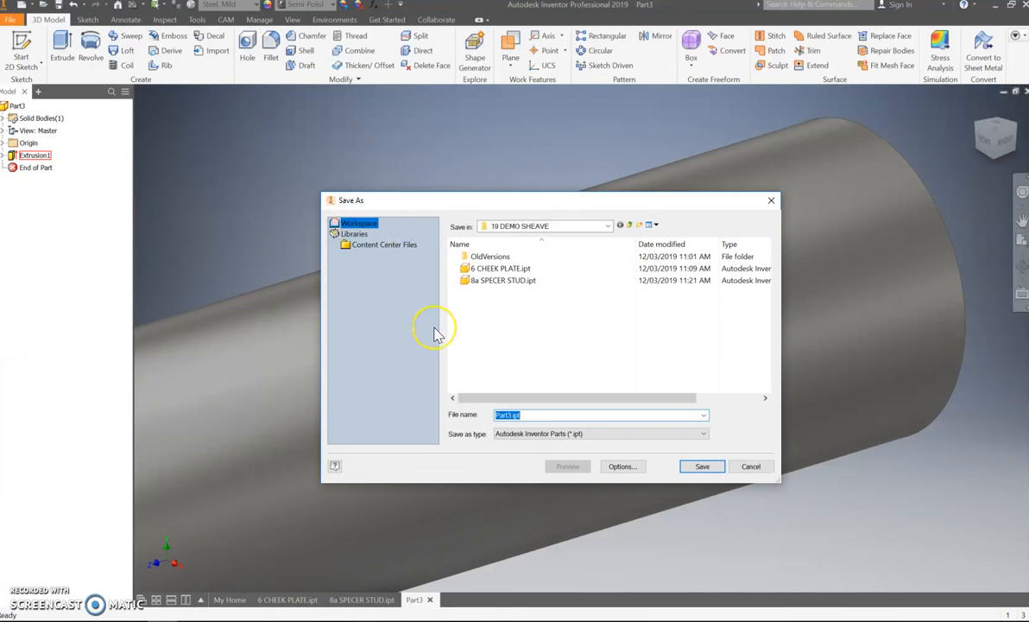
pyautogui.write('8')
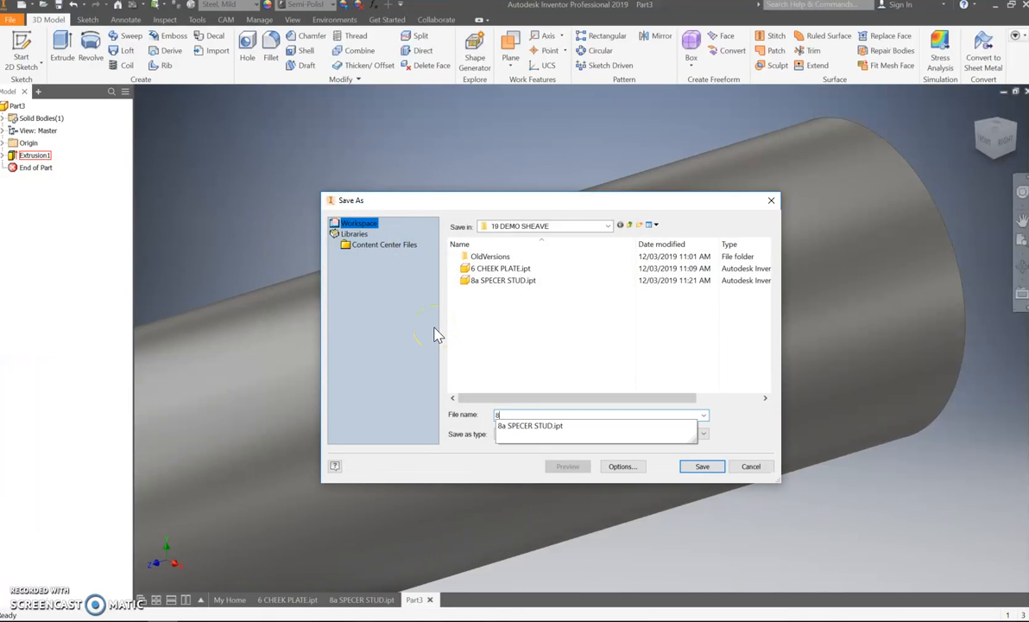
pyautogui.write('b')
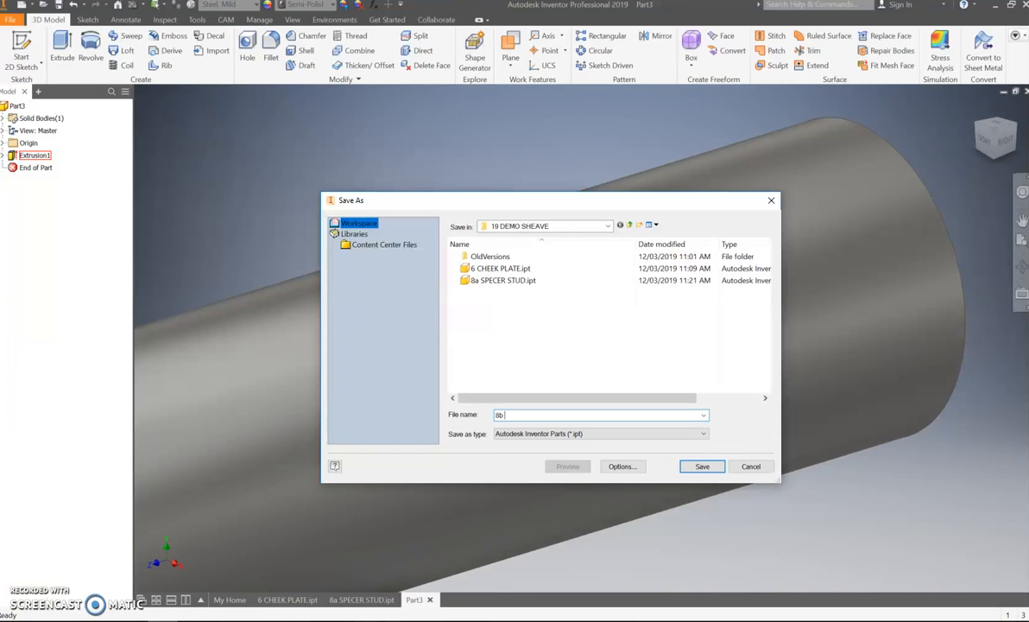
pyautogui.write(' SPACV')
pyautogui.click(704, 467)
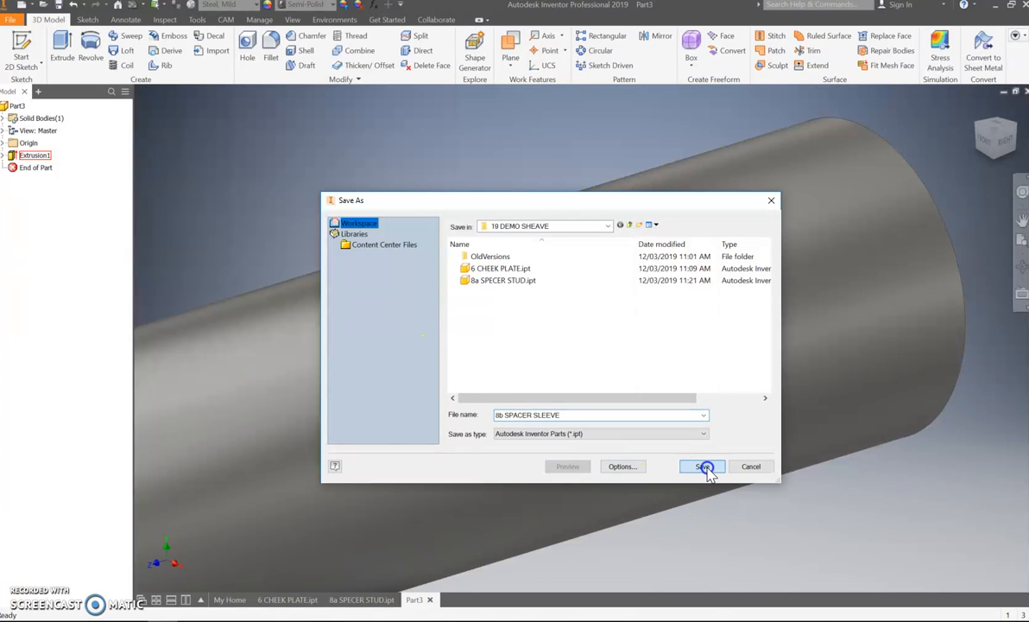